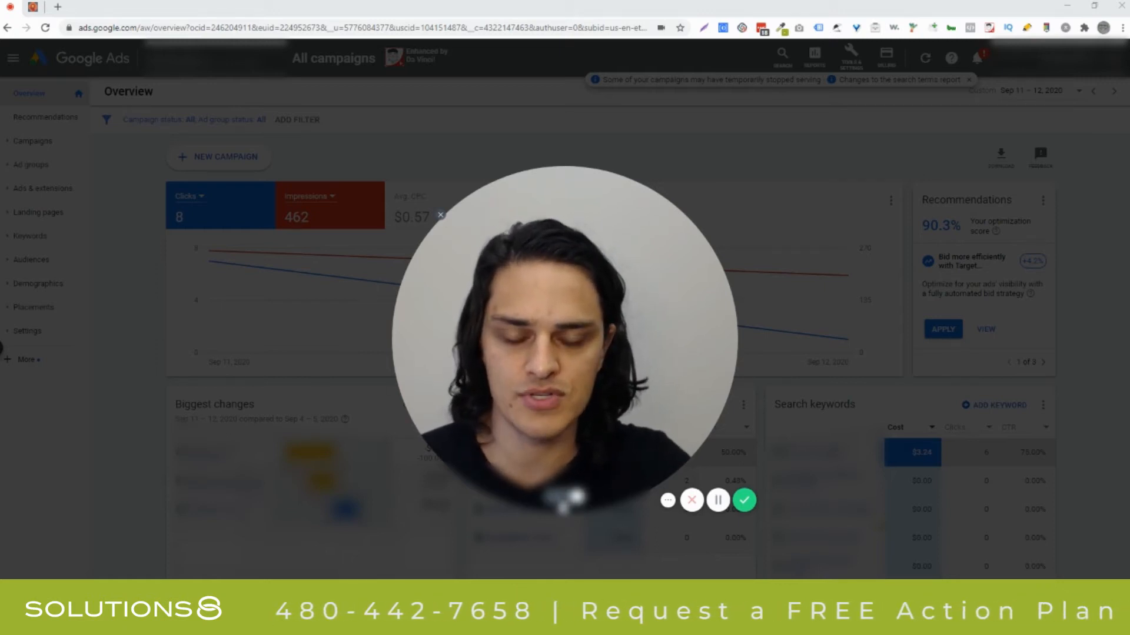
# - Open the account's shared library of negative keyword lists
pyautogui.click(562, 498)
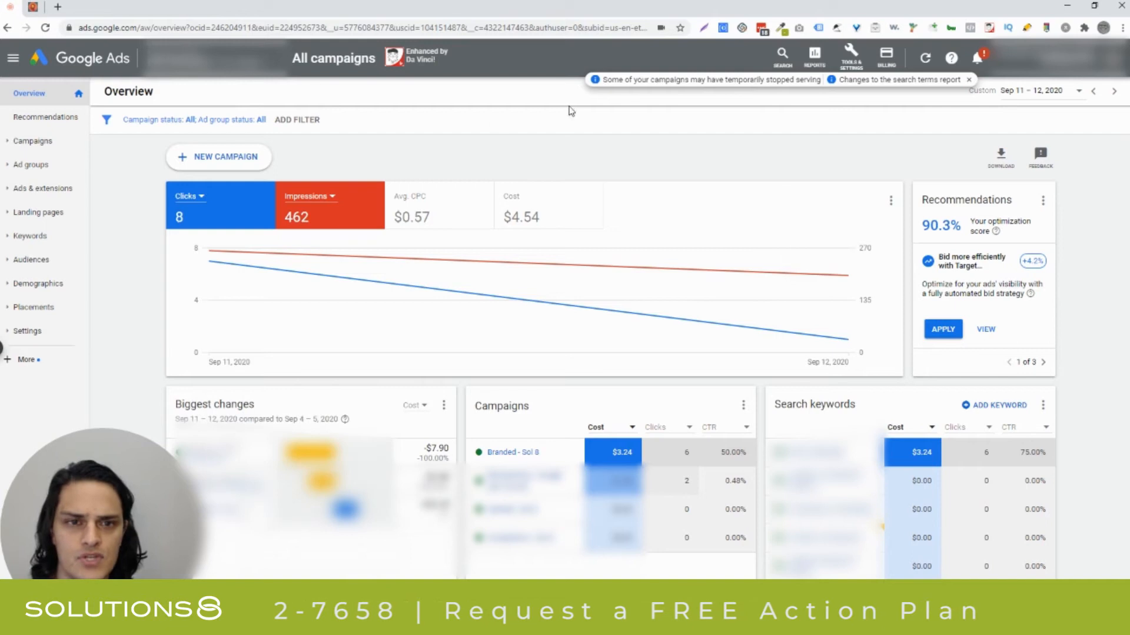
pyautogui.click(848, 66)
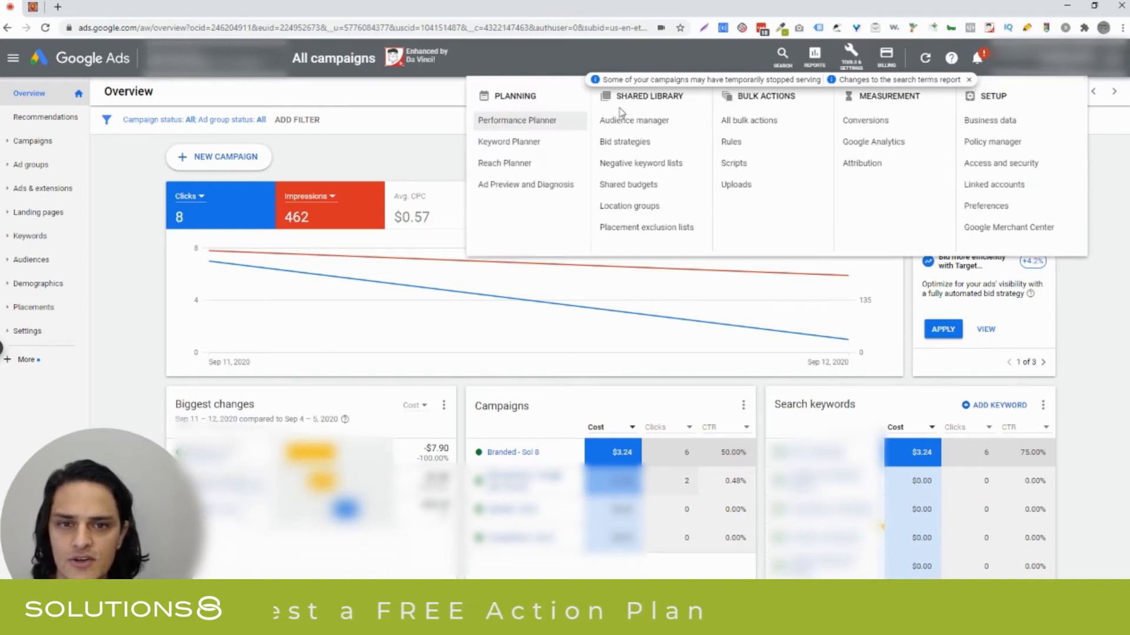
pyautogui.click(637, 165)
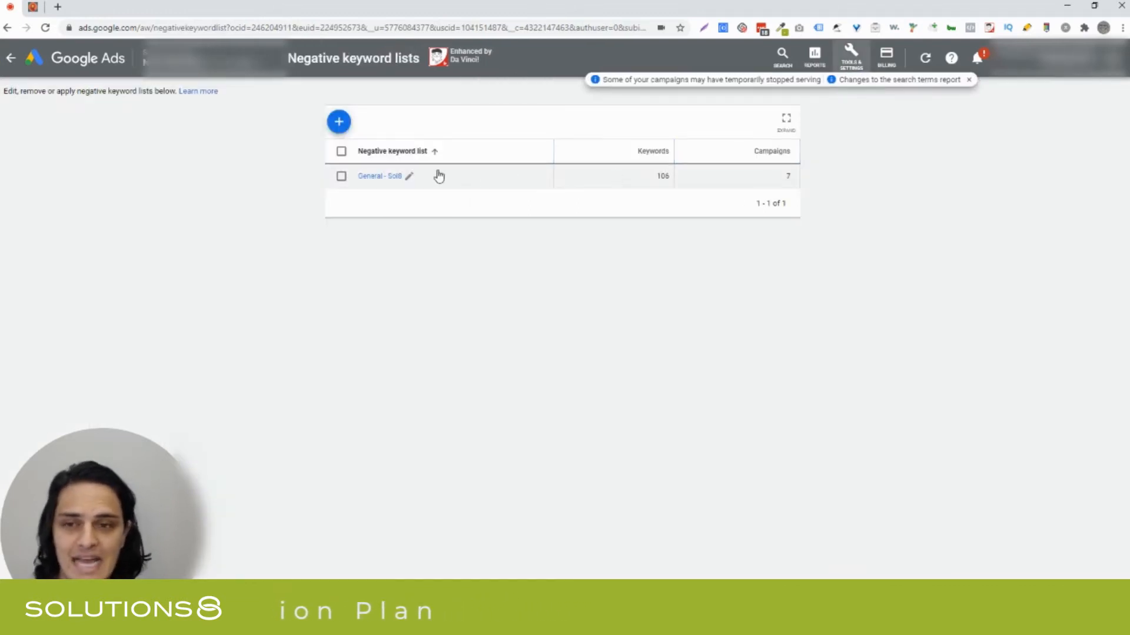
# - Start a new negative keyword list and name it Master Negative Keyword List
pyautogui.click(338, 124)
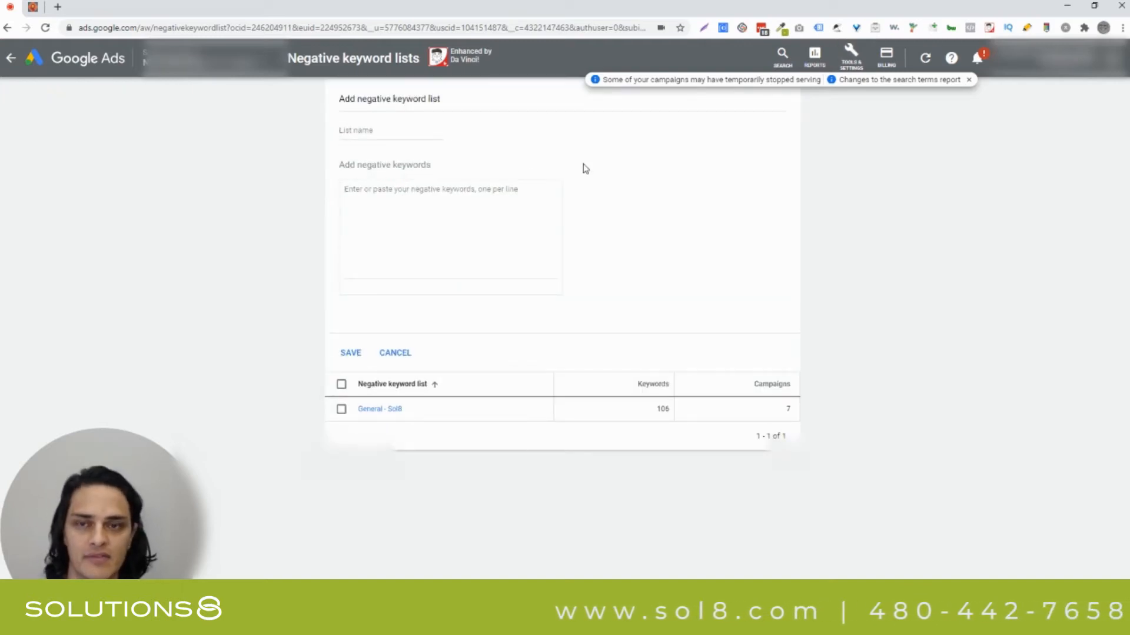
pyautogui.click(410, 131)
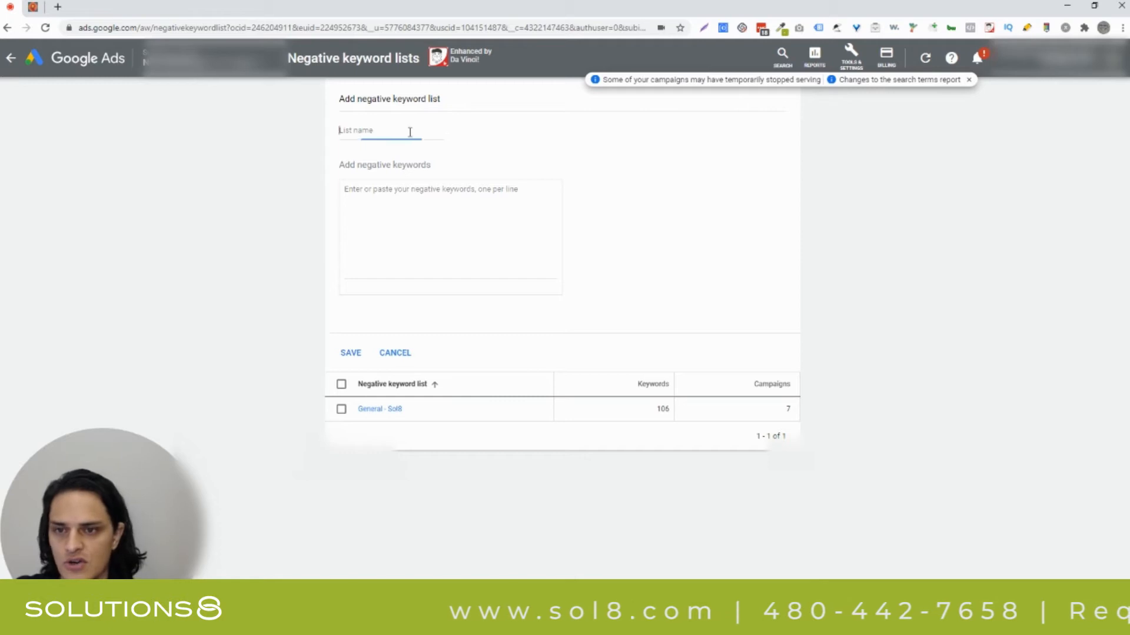
pyautogui.write('Master Negat')
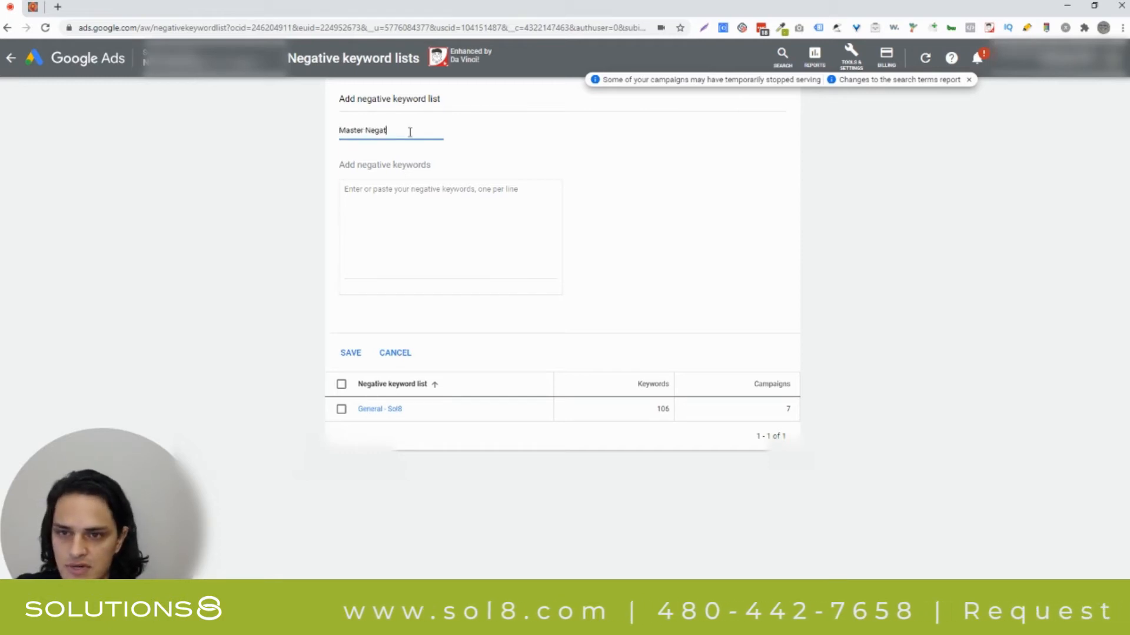
pyautogui.write('ive Keywor')
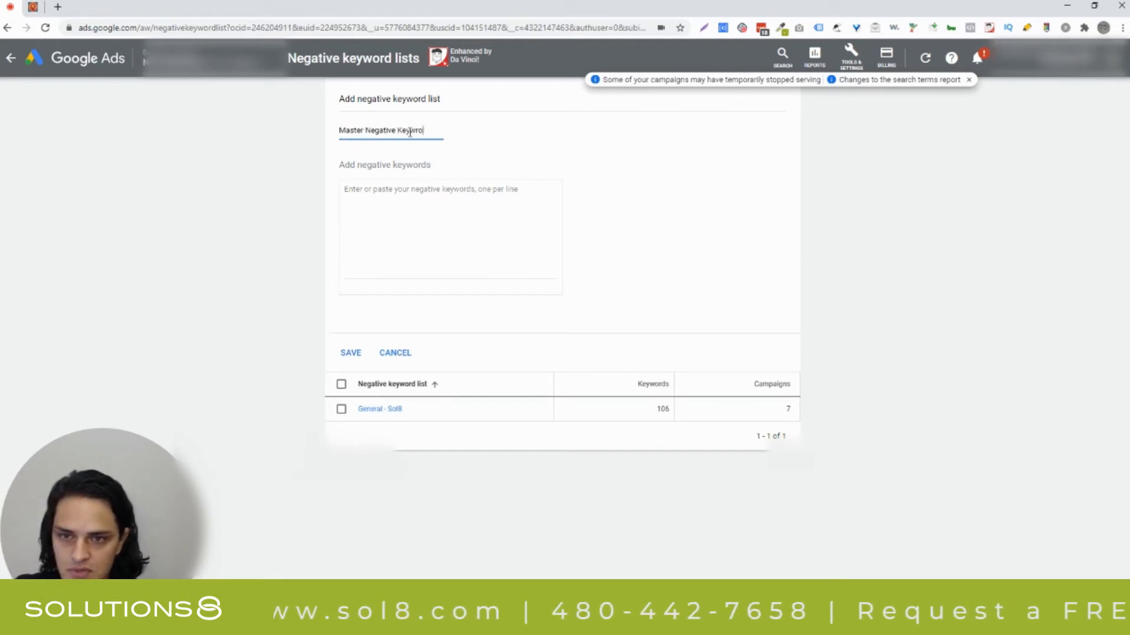
pyautogui.write('d List')
pyautogui.press('Tab')
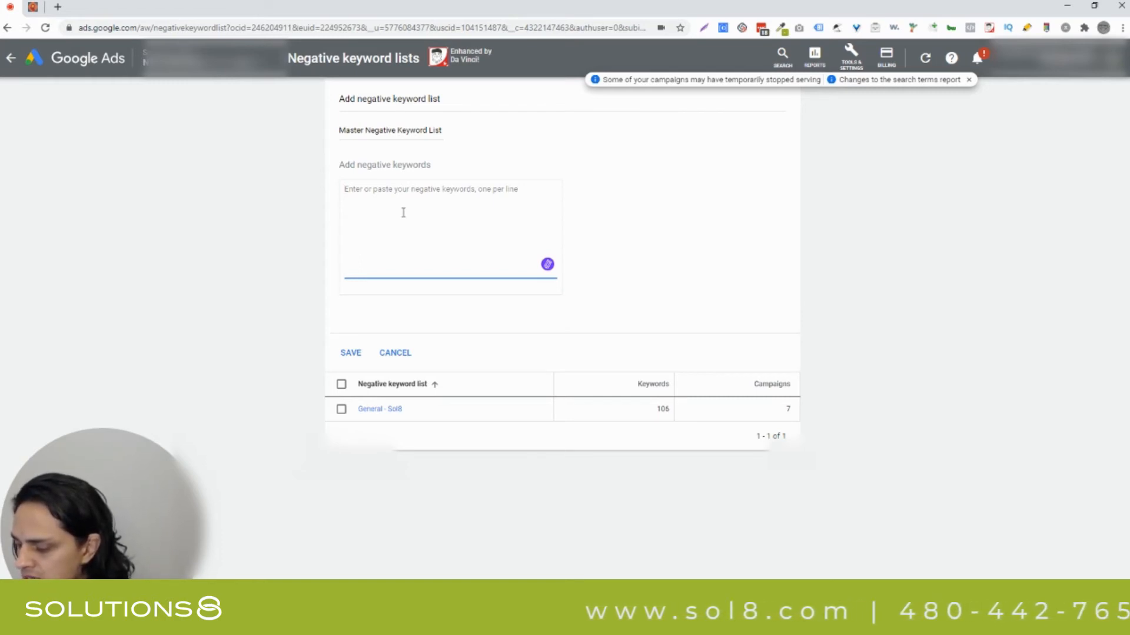
# - Enter cheap and free as negative keywords for the new list, each on its own line
pyautogui.write('a')
pyautogui.press('BackSpace')
pyautogui.write('cheap')
pyautogui.press('Return')
pyautogui.write('free')
pyautogui.press('Return')
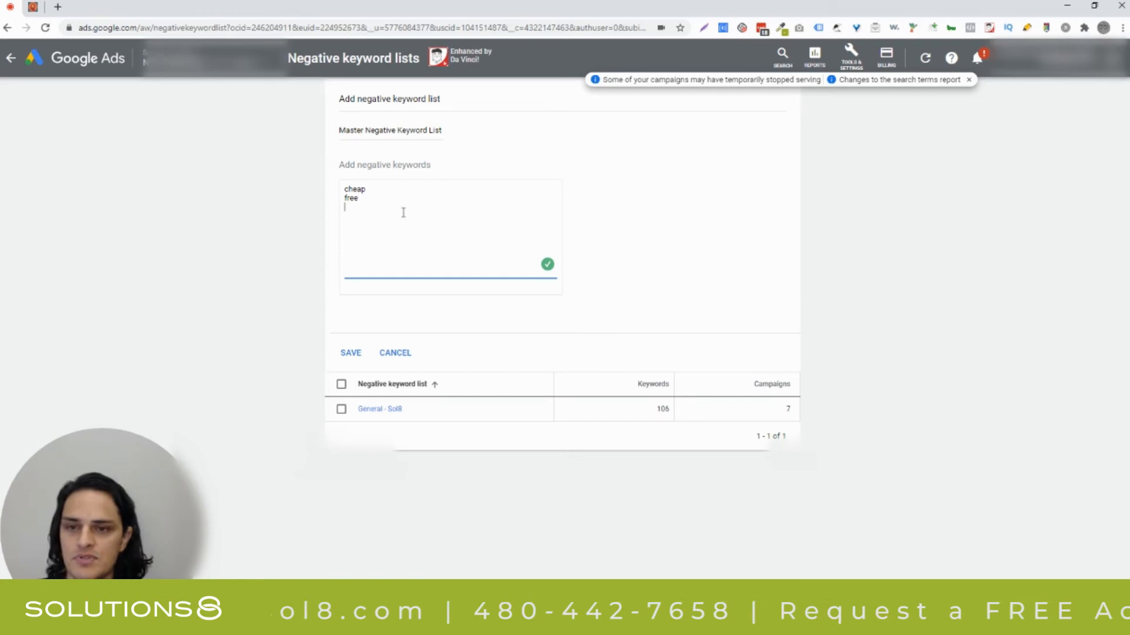
# - Enclose the negative keyword free in quotation marks to make it phrase match
pyautogui.press('Up')
pyautogui.write('"')
pyautogui.press('End')
pyautogui.write('"free')
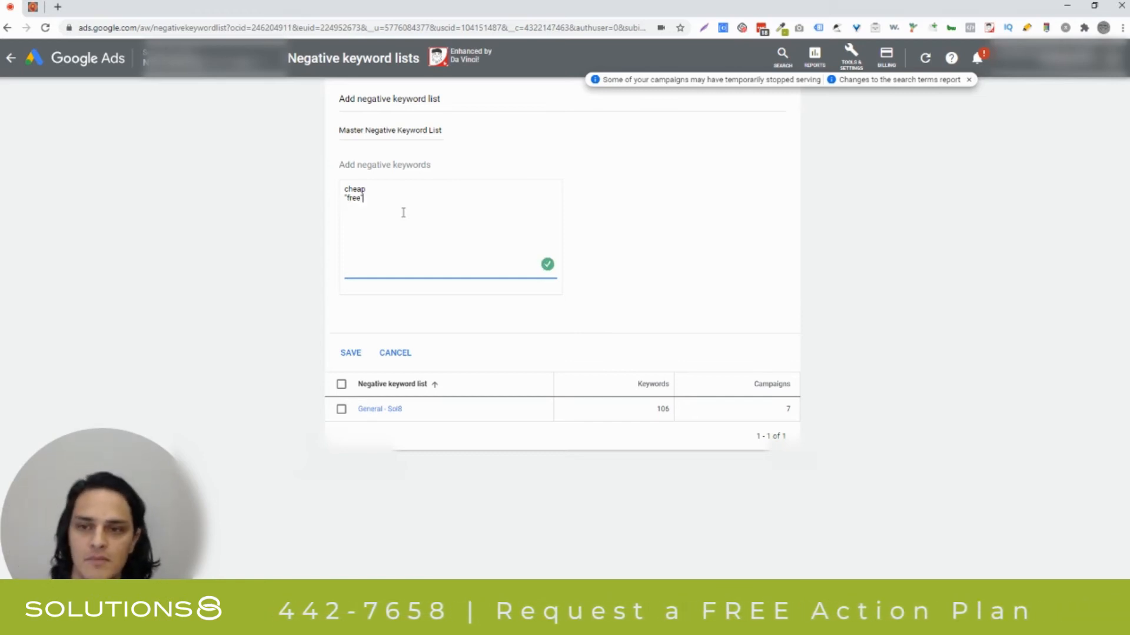
pyautogui.write('"')
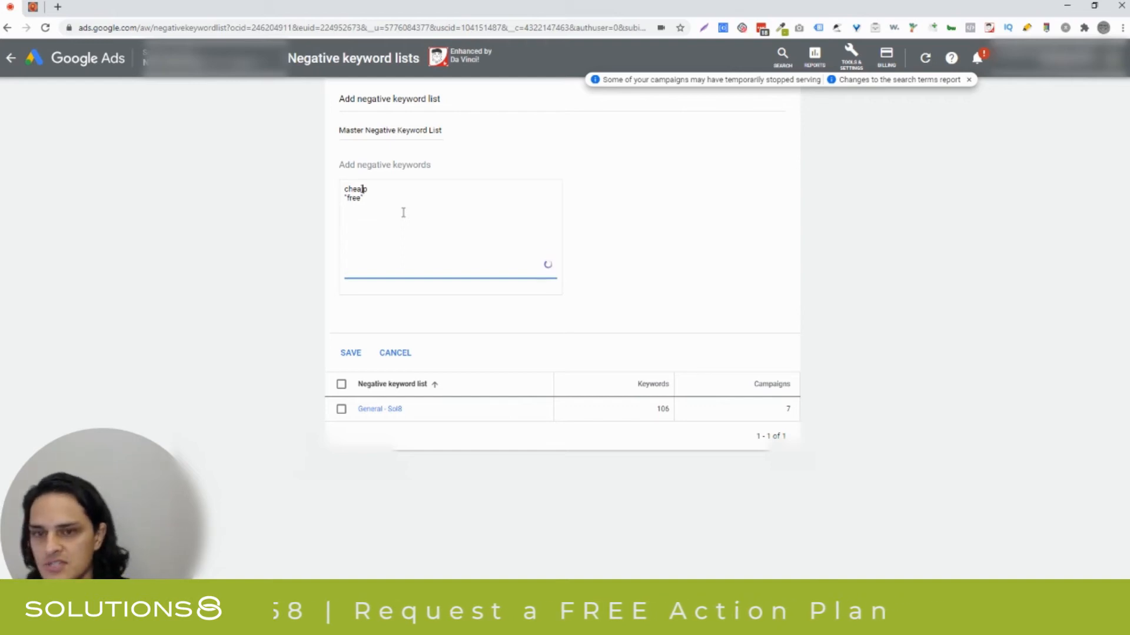
# - Enclose the negative keyword cheap in square brackets to make it exact match
pyautogui.press('BackSpace')
pyautogui.write(']')
pyautogui.press('Home')
pyautogui.write('[')
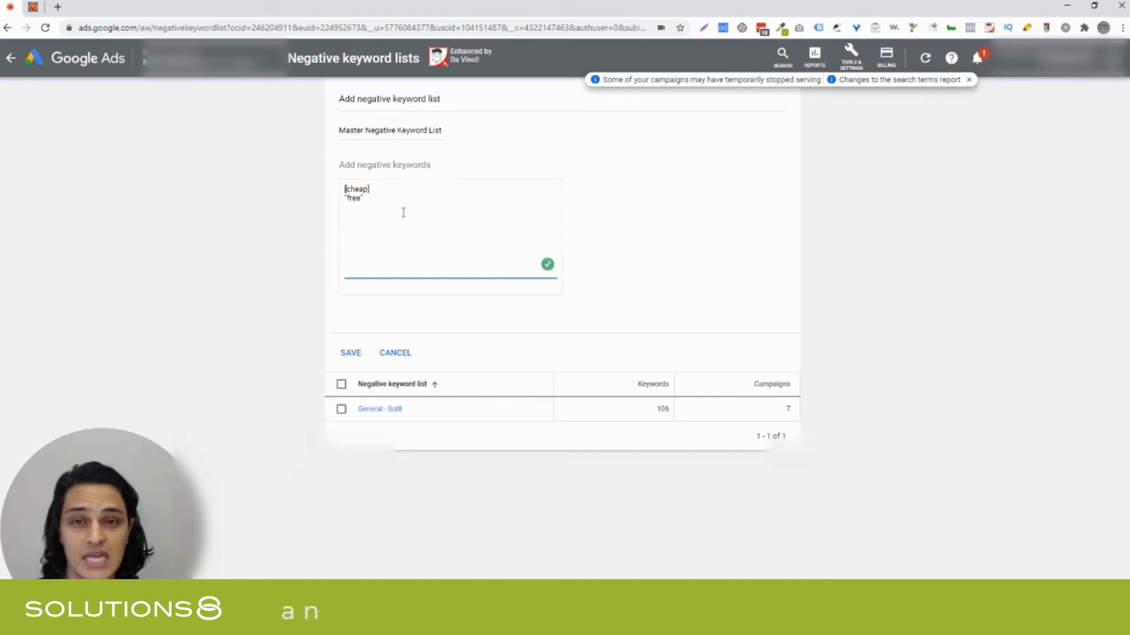
# - Remove the brackets around cheap and the quotation marks around free, and start a new line below them
pyautogui.press('BackSpace')
pyautogui.press('End')
pyautogui.press('BackSpace')
pyautogui.press('Down')
pyautogui.press('BackSpace')
pyautogui.press('Home')
pyautogui.press('Delete')
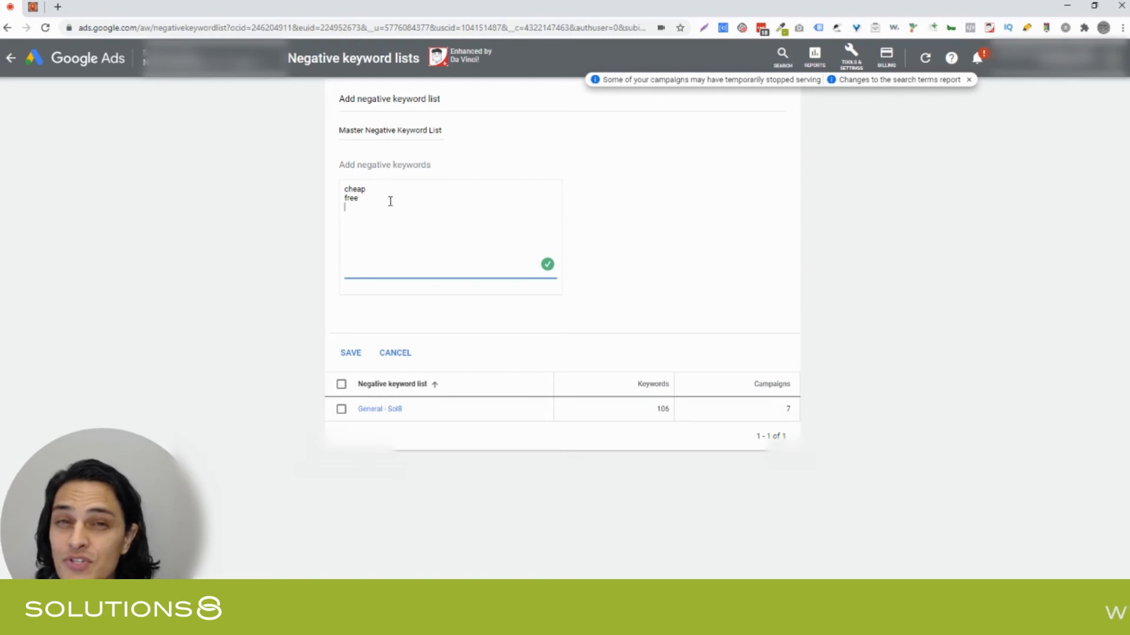
pyautogui.press('BackSpace')
pyautogui.moveTo(367, 190); pyautogui.dragTo(336, 192)
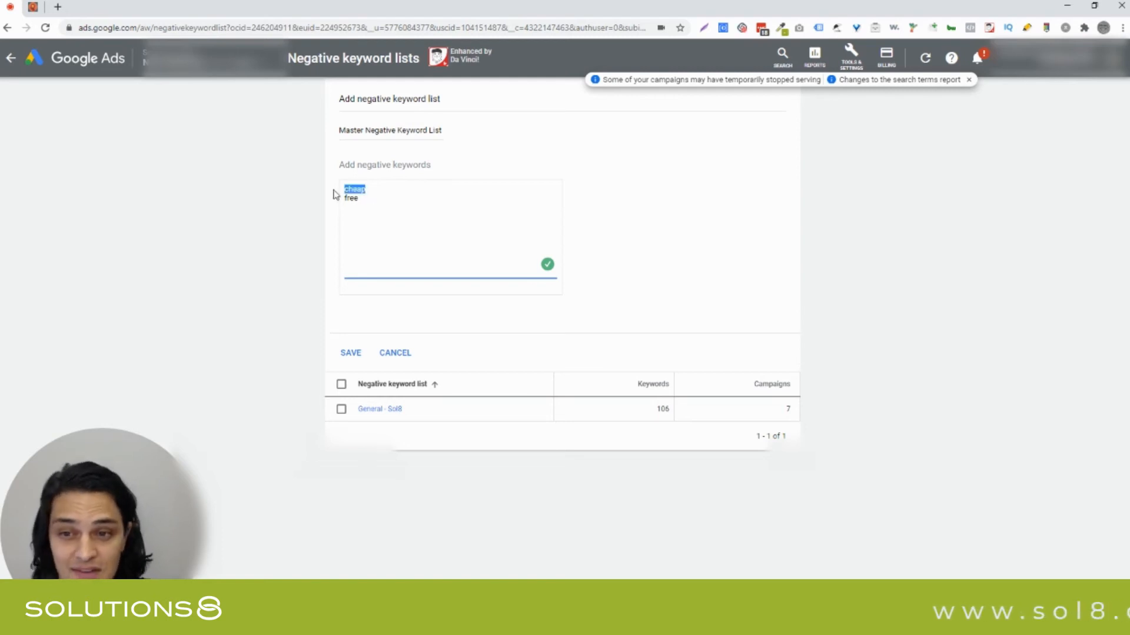
pyautogui.click(370, 202)
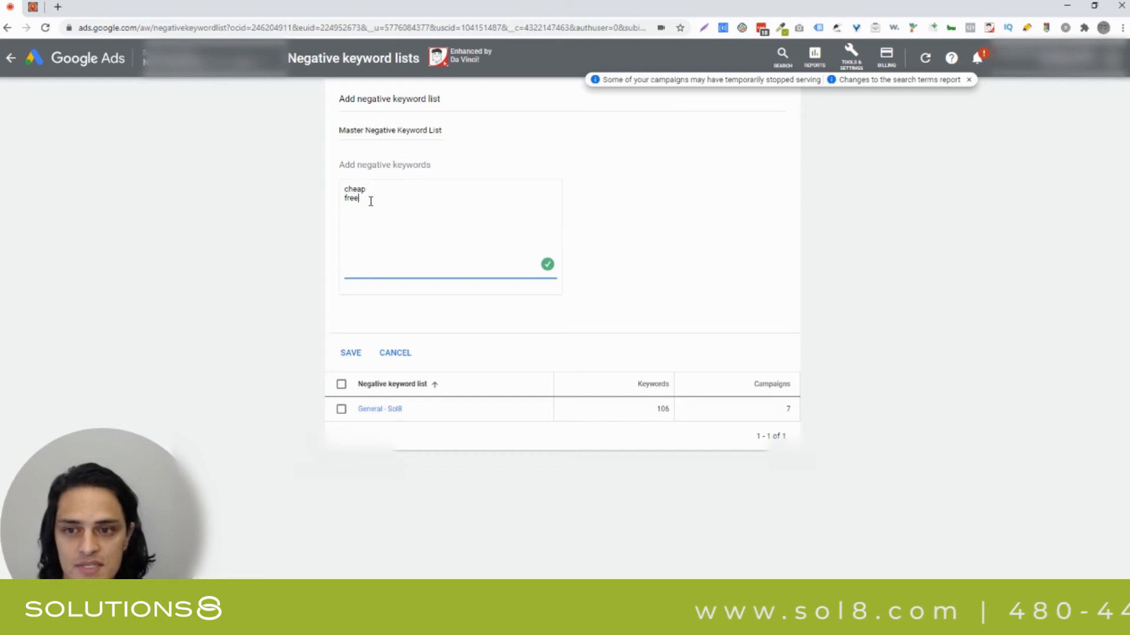
pyautogui.press('Return')
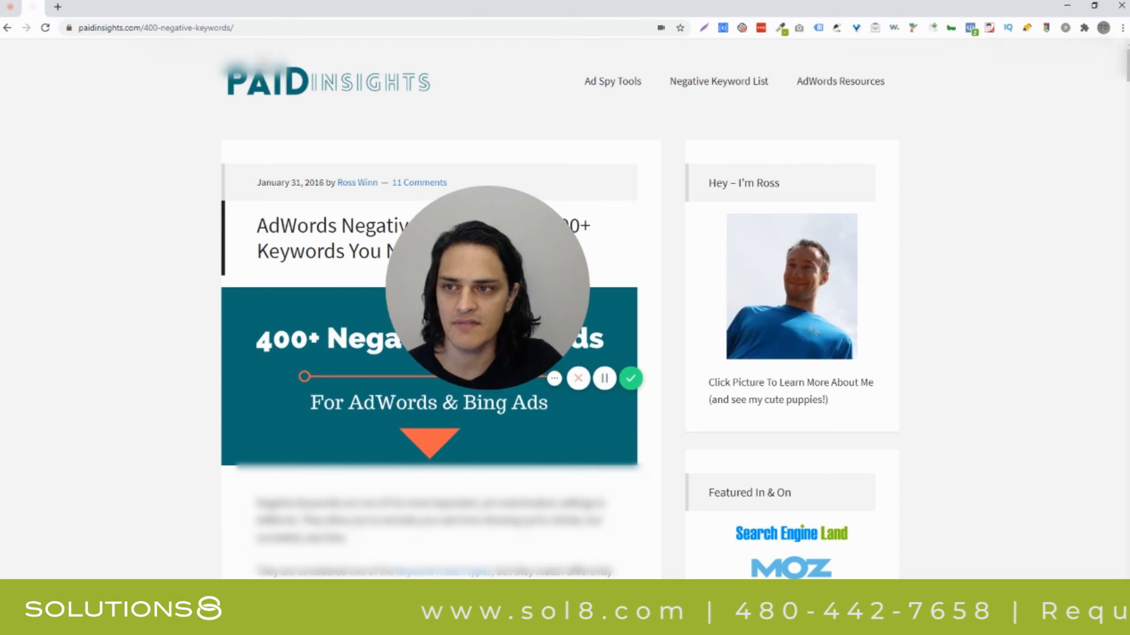
# - Copy the Job Related keywords from career through job openings on the Paid Insights page into the new list's negative keywords in Google Ads
pyautogui.moveTo(541, 299); pyautogui.dragTo(1010, 172)
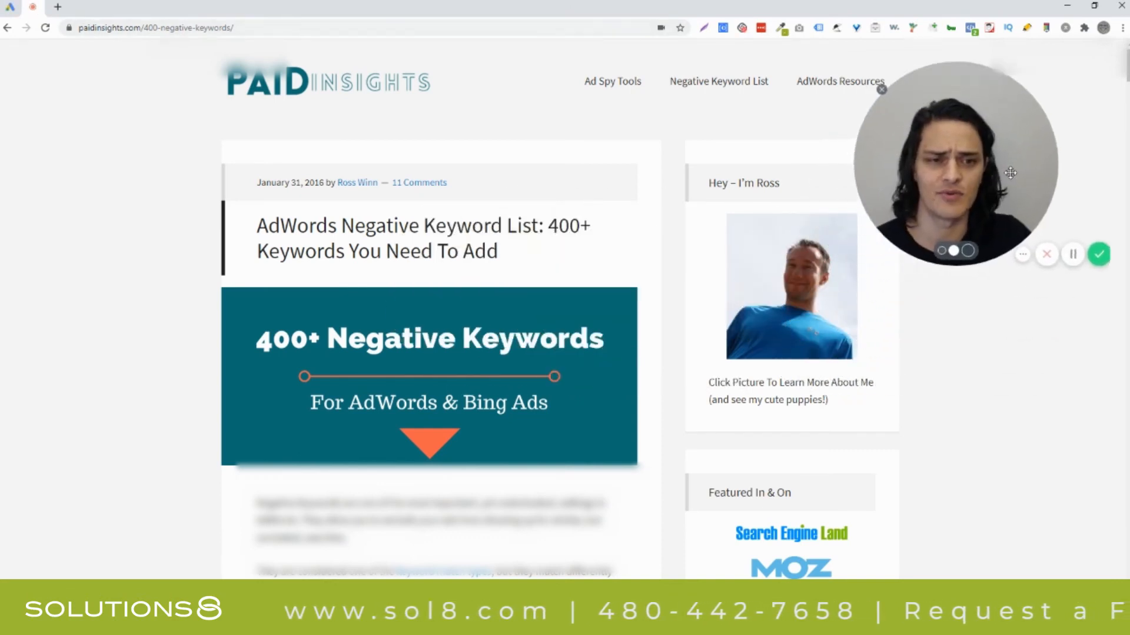
pyautogui.scroll(-5, 390, 358)
pyautogui.scroll(-10, 391, 362)
pyautogui.scroll(-15, 393, 363)
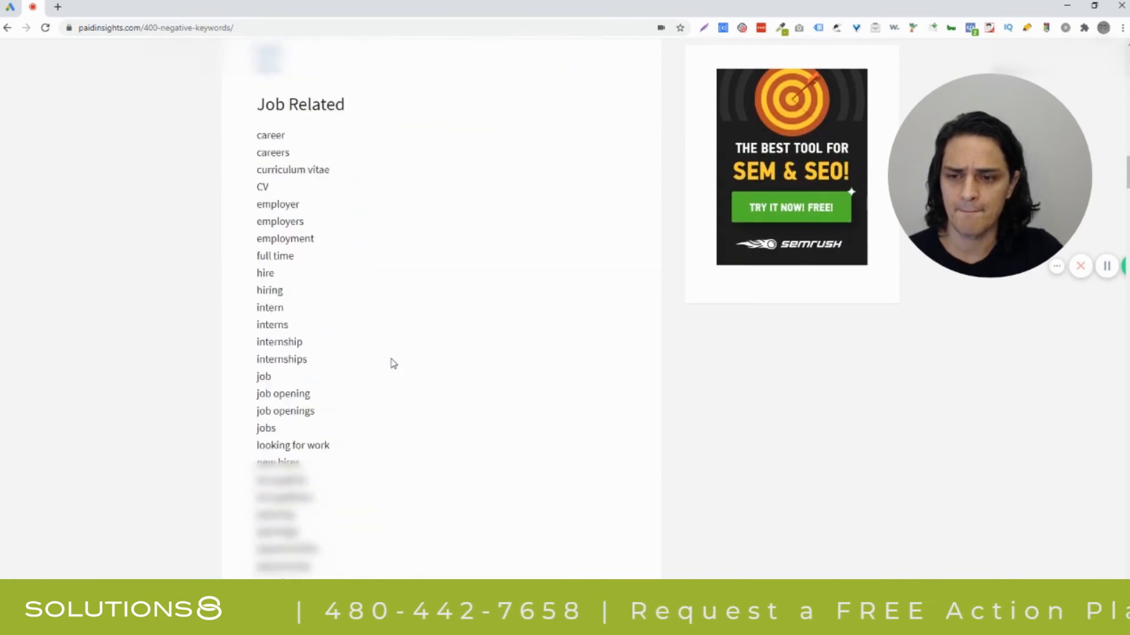
pyautogui.scroll(12, 393, 363)
pyautogui.scroll(-2, 393, 363)
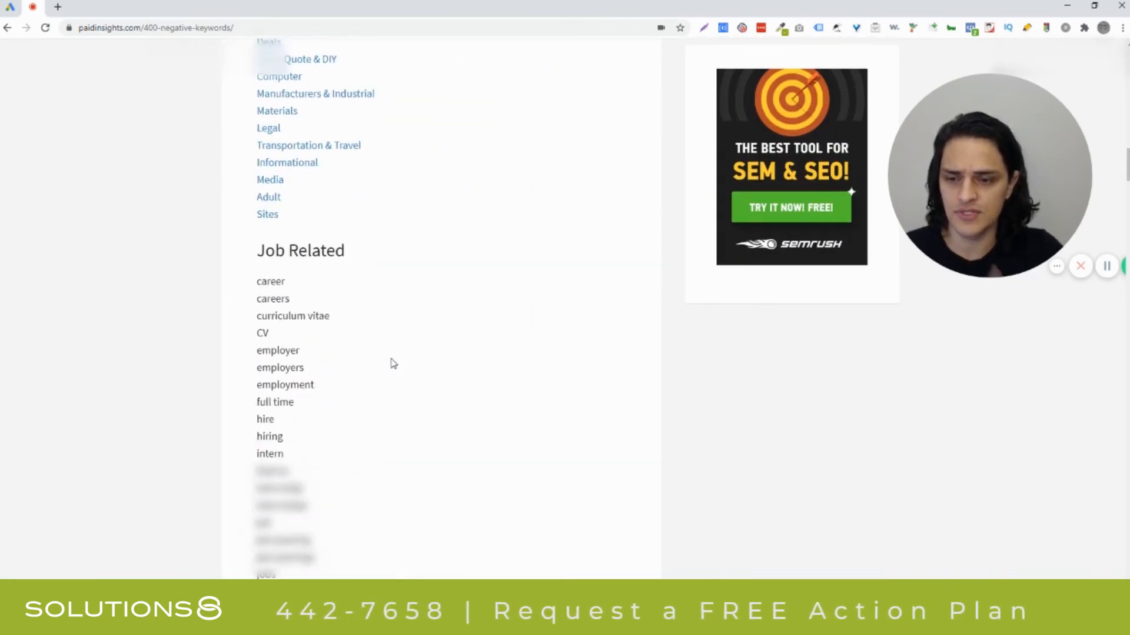
pyautogui.moveTo(254, 226); pyautogui.dragTo(335, 502)
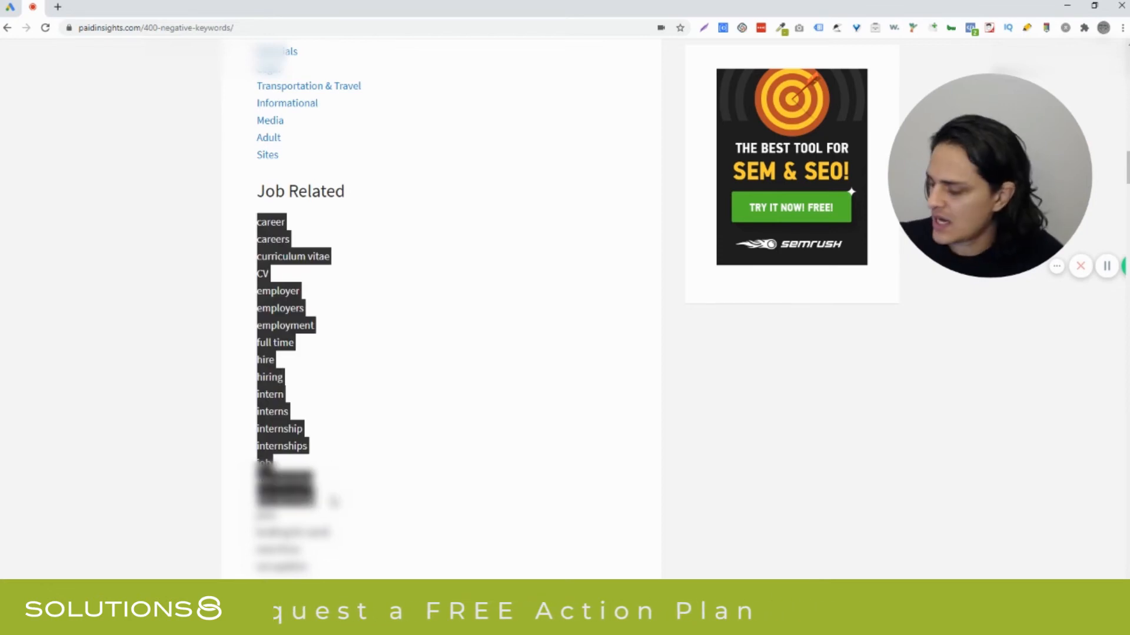
pyautogui.click(10, 7)
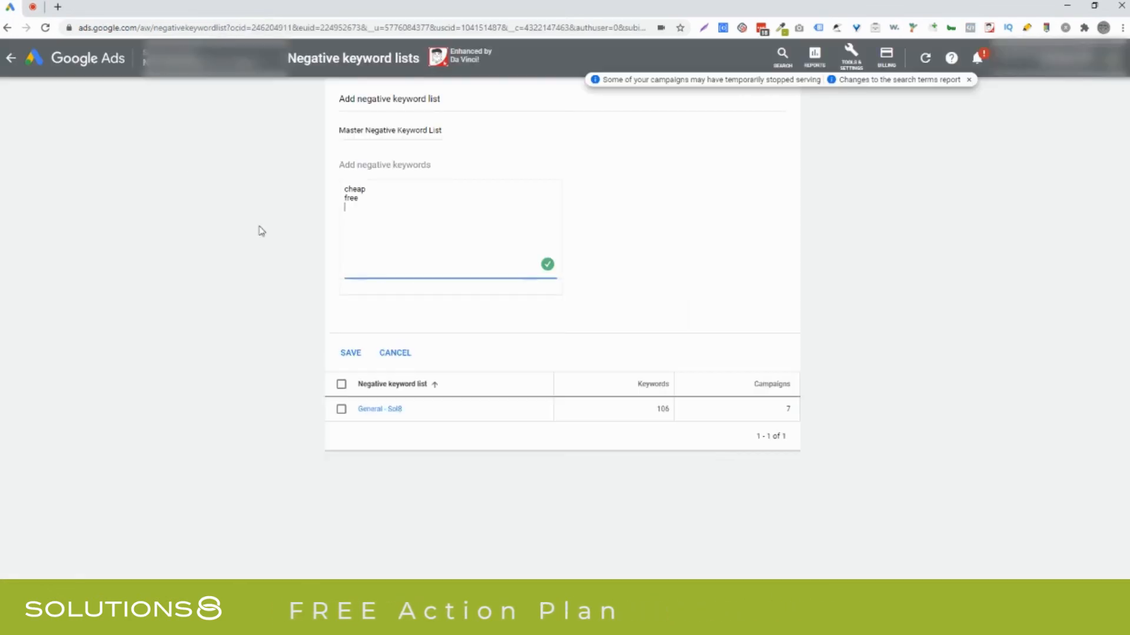
pyautogui.write('career careers curriculum vitae CV employer employers employment full time hire hiring intern interns internship internships job job opening job openings')
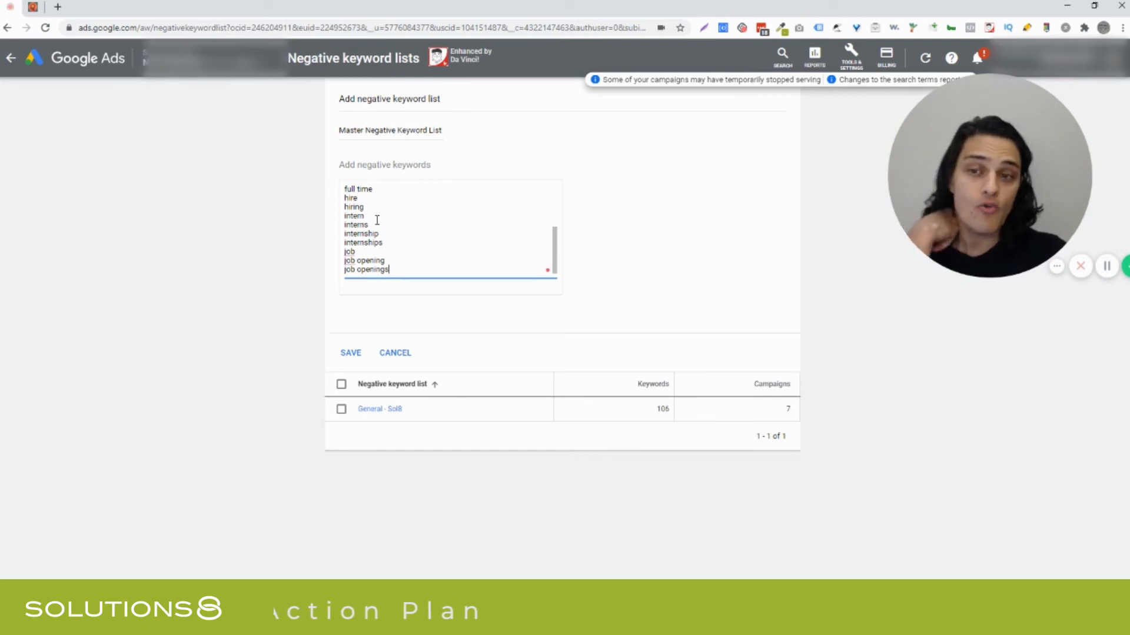
# - Review the pasted job-related negative keywords and highlight the entry hire
pyautogui.scroll(3, 392, 238)
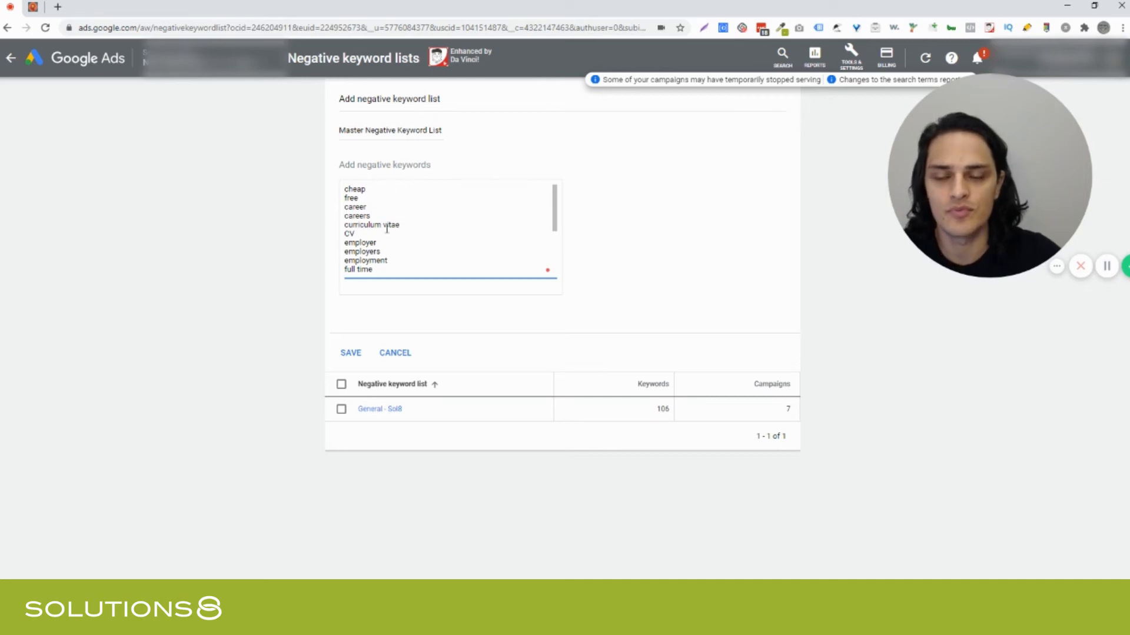
pyautogui.scroll(-2, 398, 212)
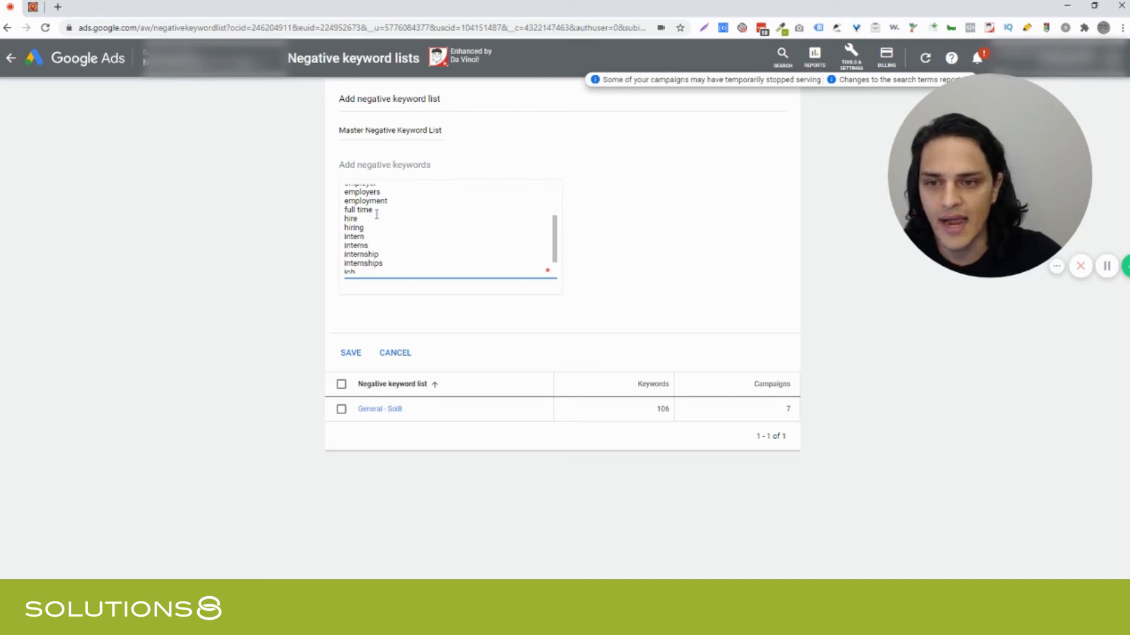
pyautogui.moveTo(366, 222); pyautogui.dragTo(332, 225)
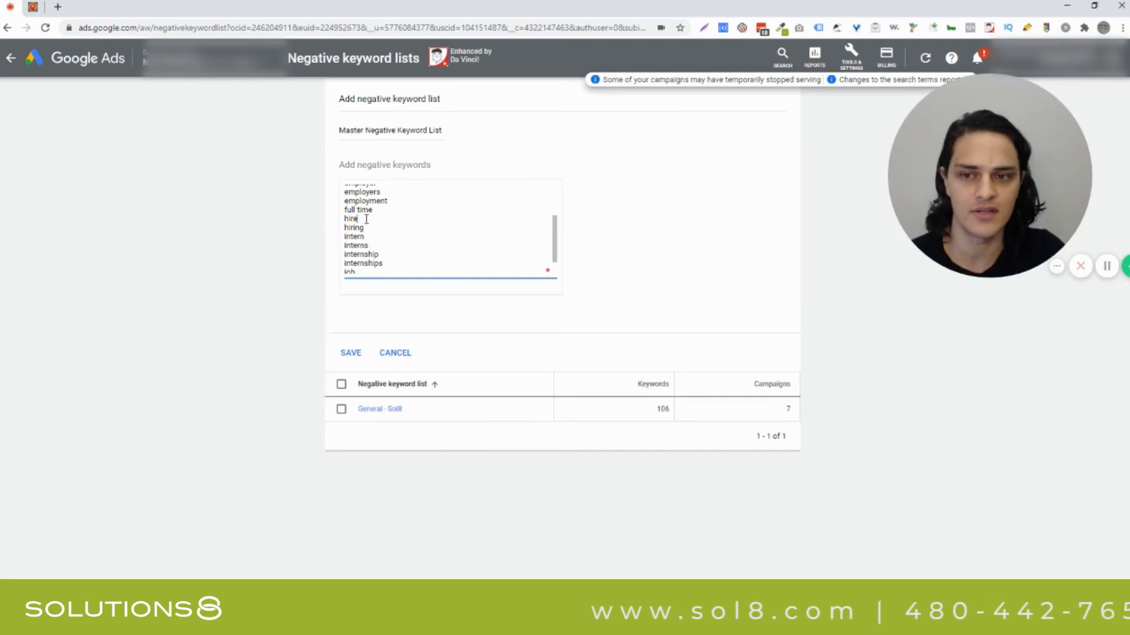
pyautogui.doubleClick(353, 218)
pyautogui.scroll(-1, 396, 227)
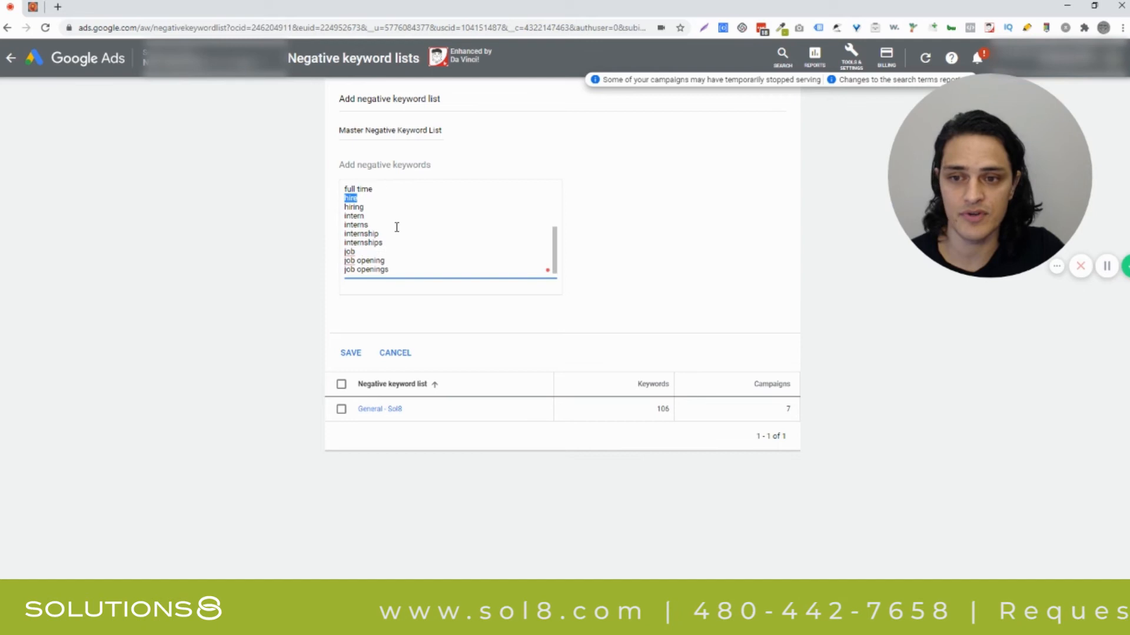
# - Switch back to the Paid Insights page and examine its remaining negative keyword categories, from Research & Stats through Adult and Sites
pyautogui.click(33, 7)
pyautogui.scroll(-4, 315, 286)
pyautogui.scroll(-8, 394, 276)
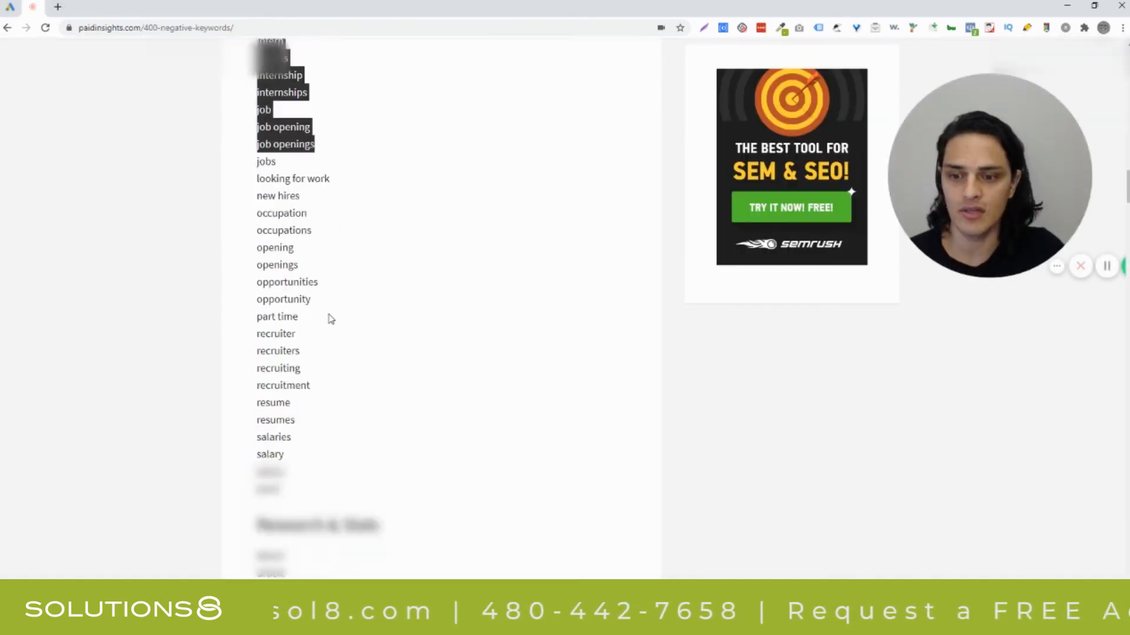
pyautogui.scroll(-10, 363, 273)
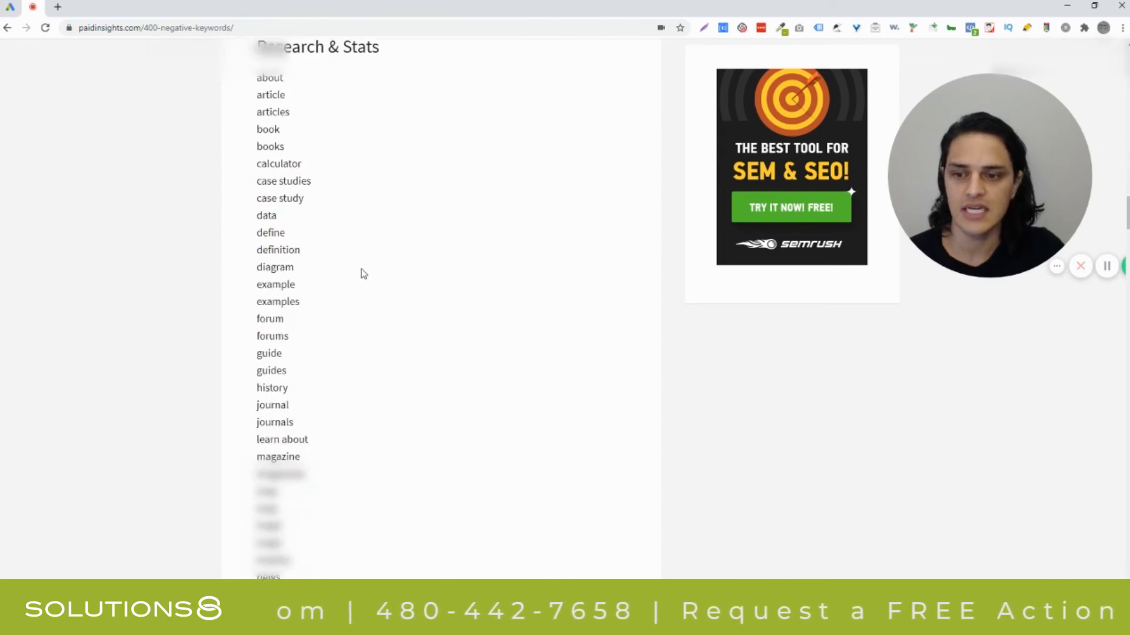
pyautogui.scroll(-10, 363, 273)
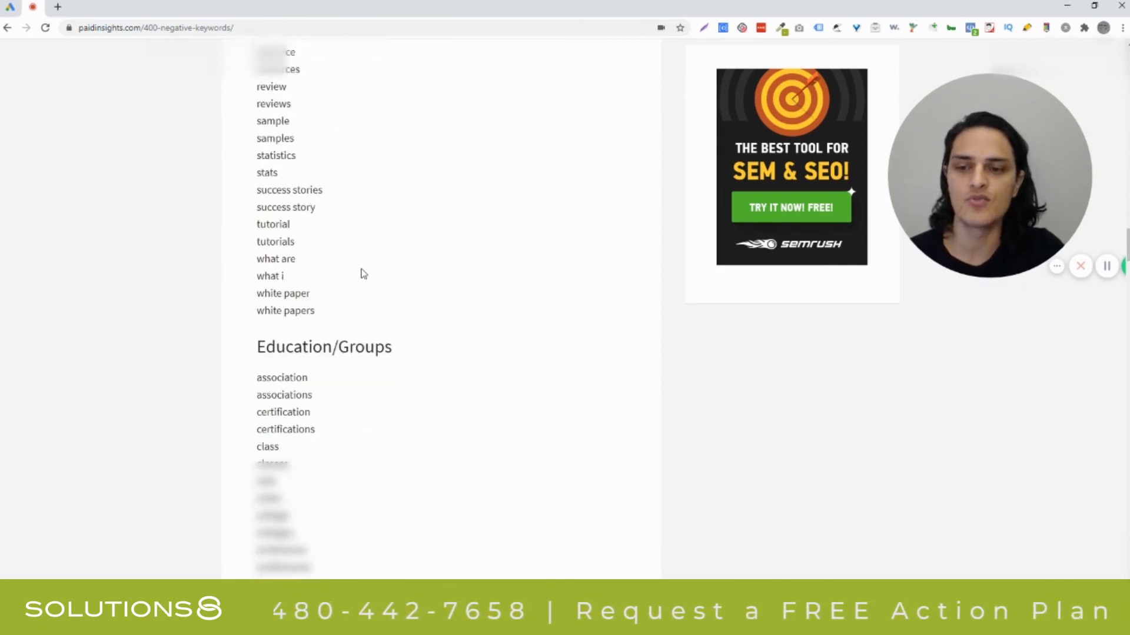
pyautogui.scroll(-10, 364, 274)
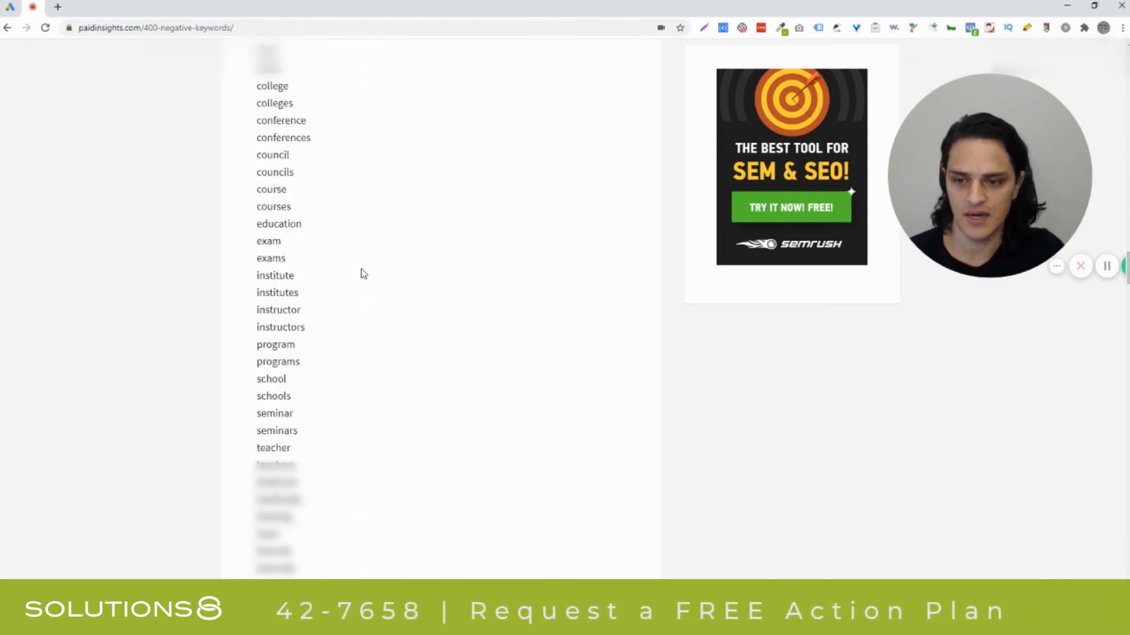
pyautogui.scroll(-10, 363, 273)
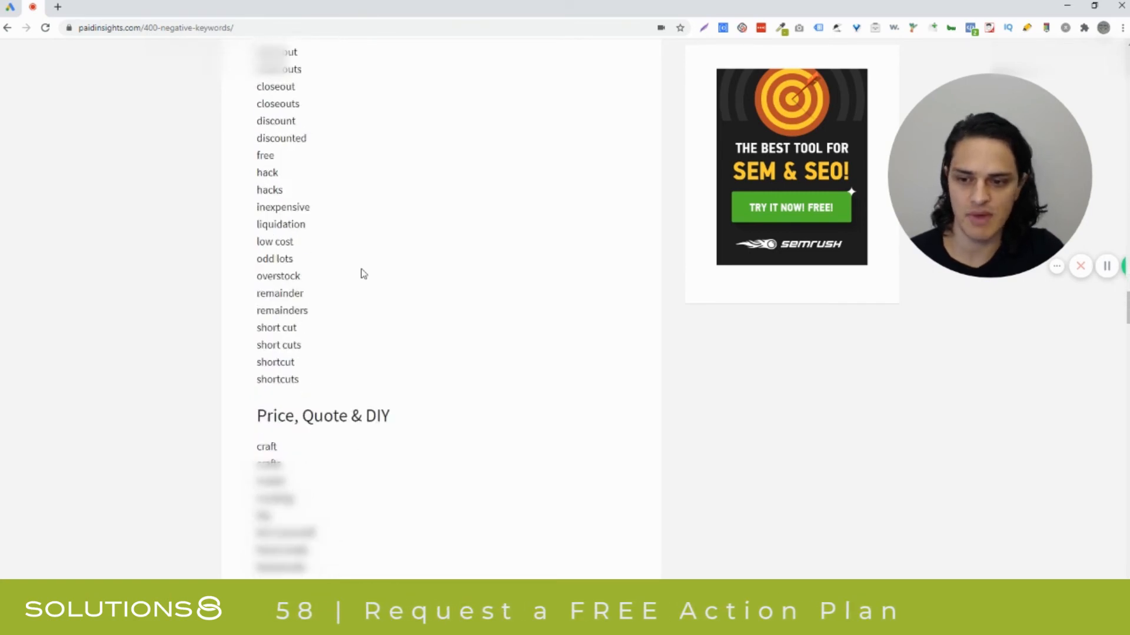
pyautogui.scroll(-10, 363, 273)
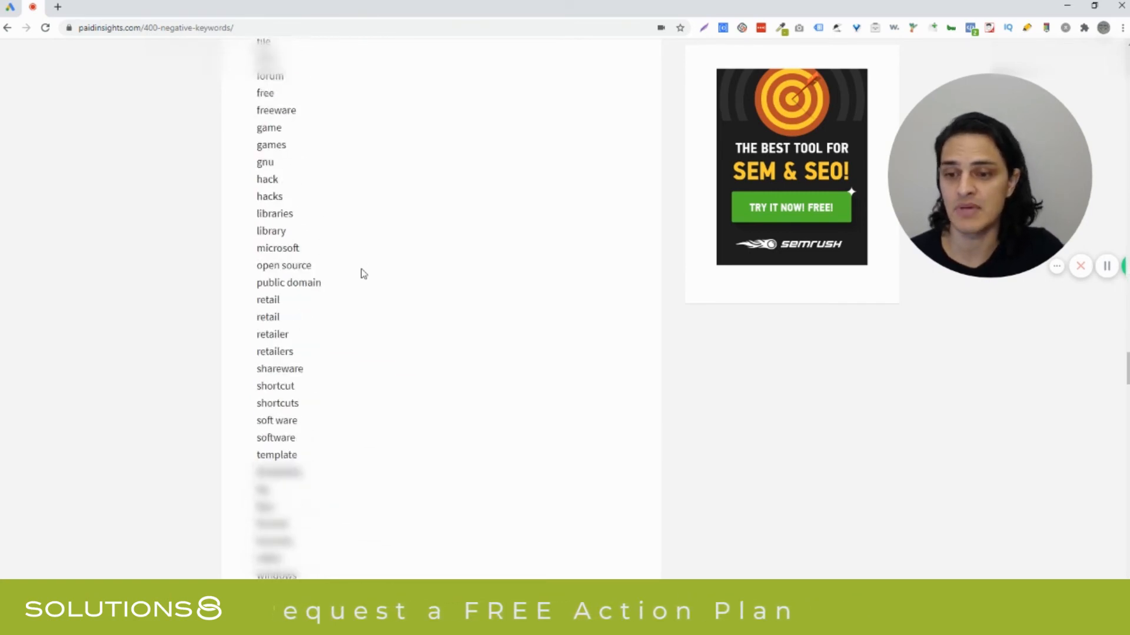
pyautogui.scroll(-12, 323, 497)
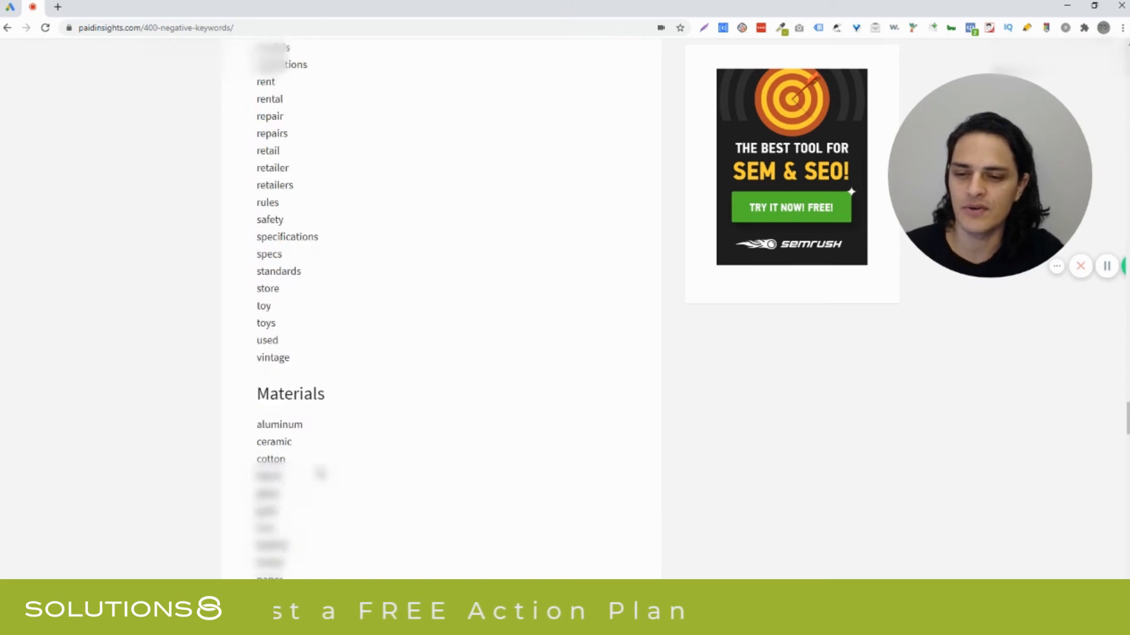
pyautogui.scroll(-12, 320, 473)
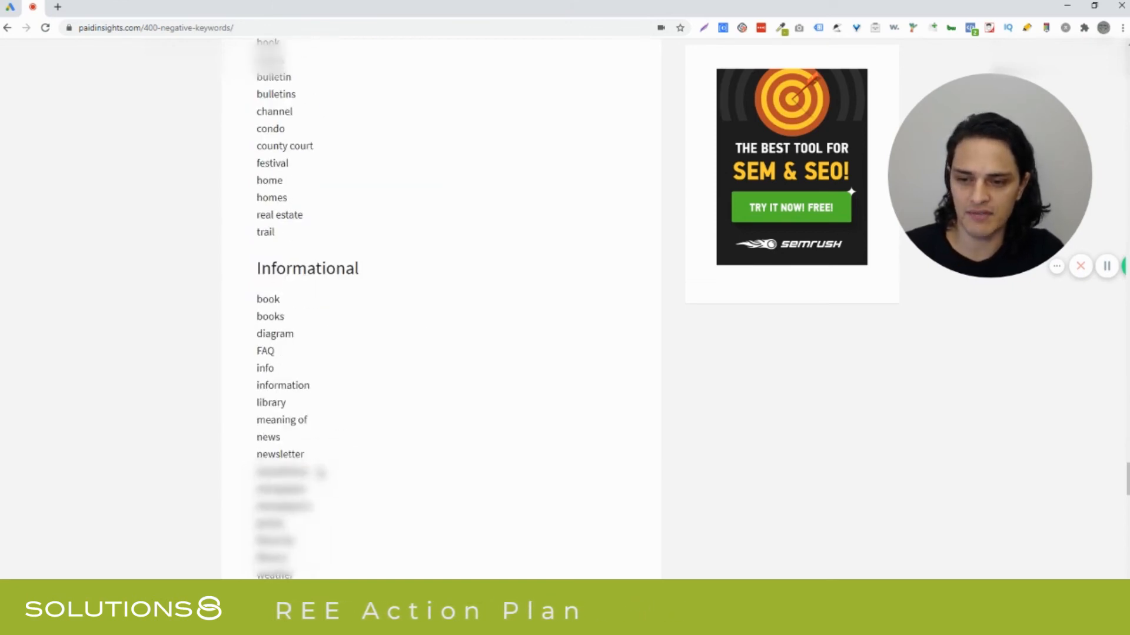
pyautogui.scroll(-6, 320, 473)
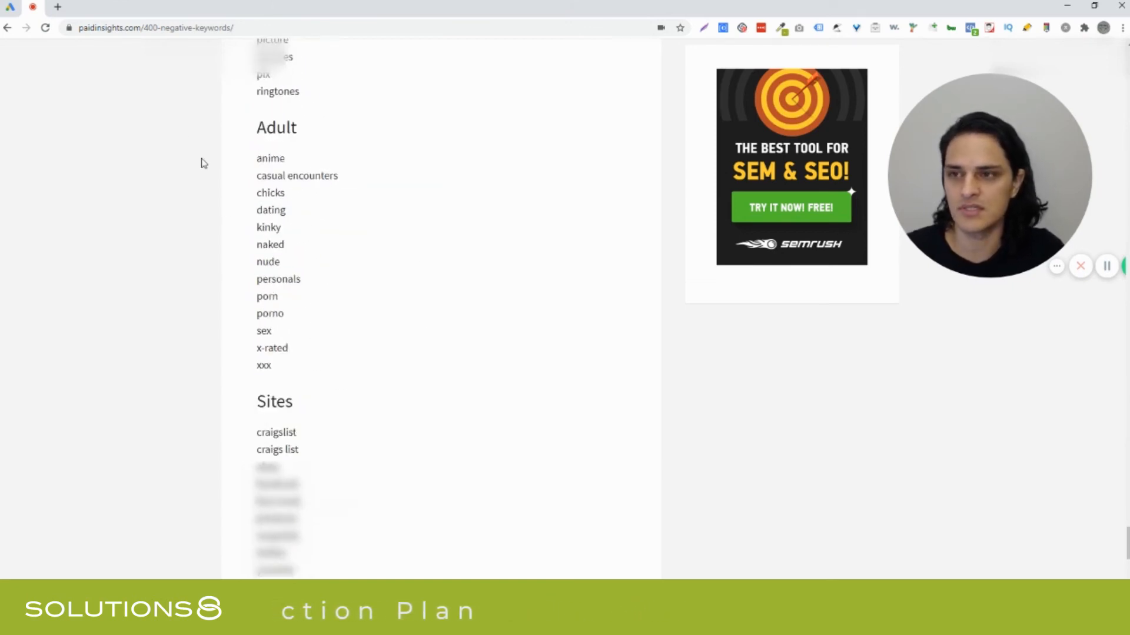
# - Switch back to Google Ads, dismiss the notification bar and save the Master Negative Keyword List
pyautogui.click(10, 8)
pyautogui.click(494, 270)
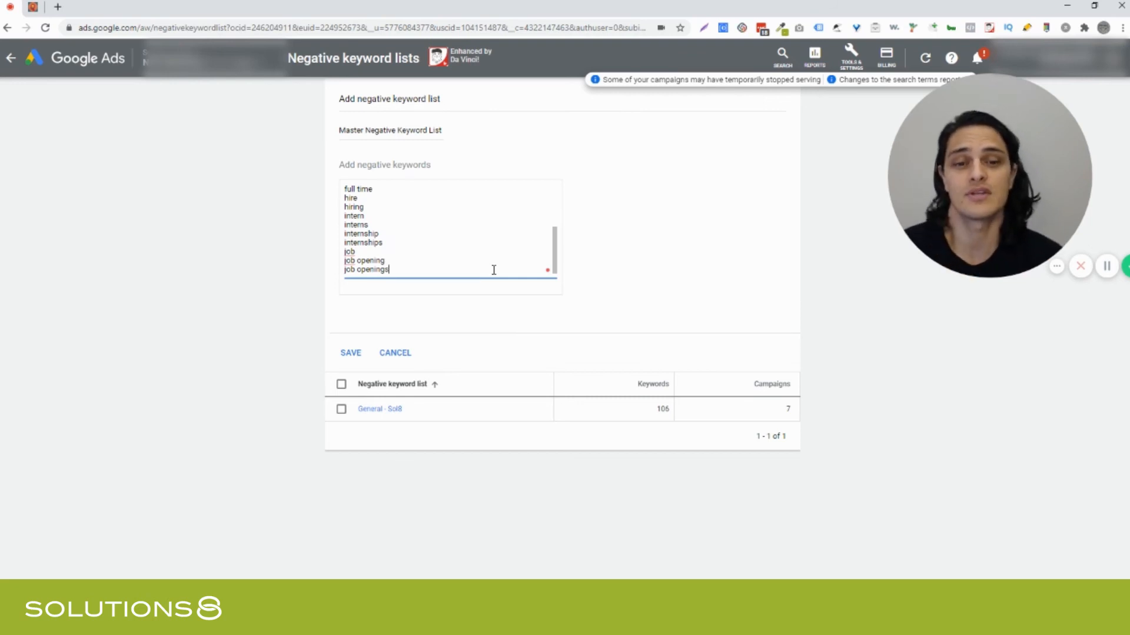
pyautogui.click(613, 270)
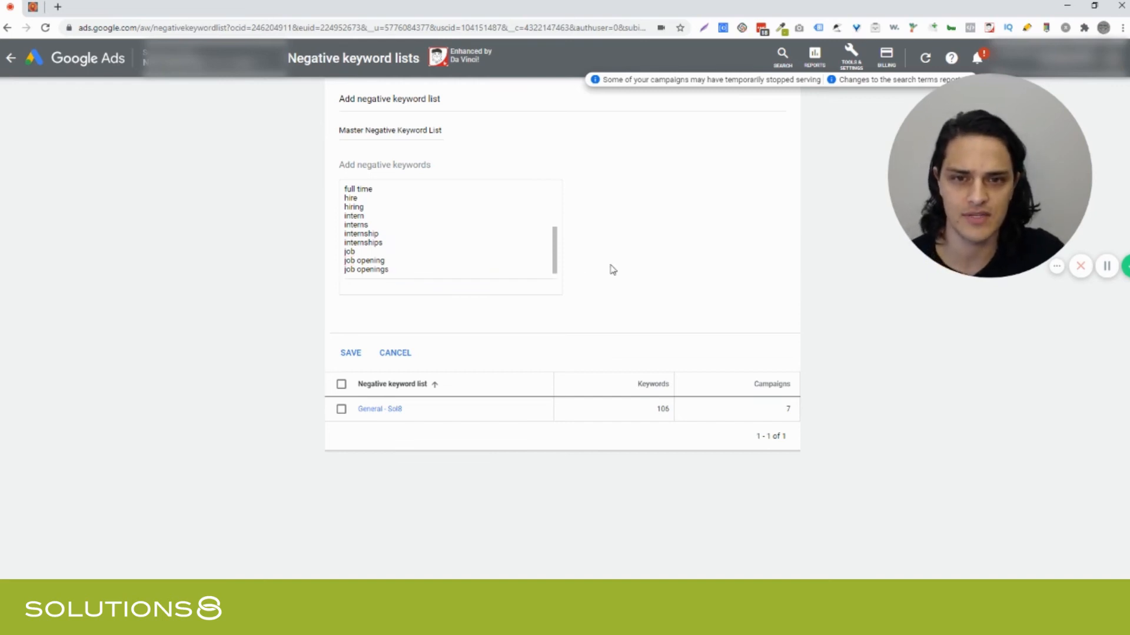
pyautogui.moveTo(945, 206); pyautogui.dragTo(56, 528)
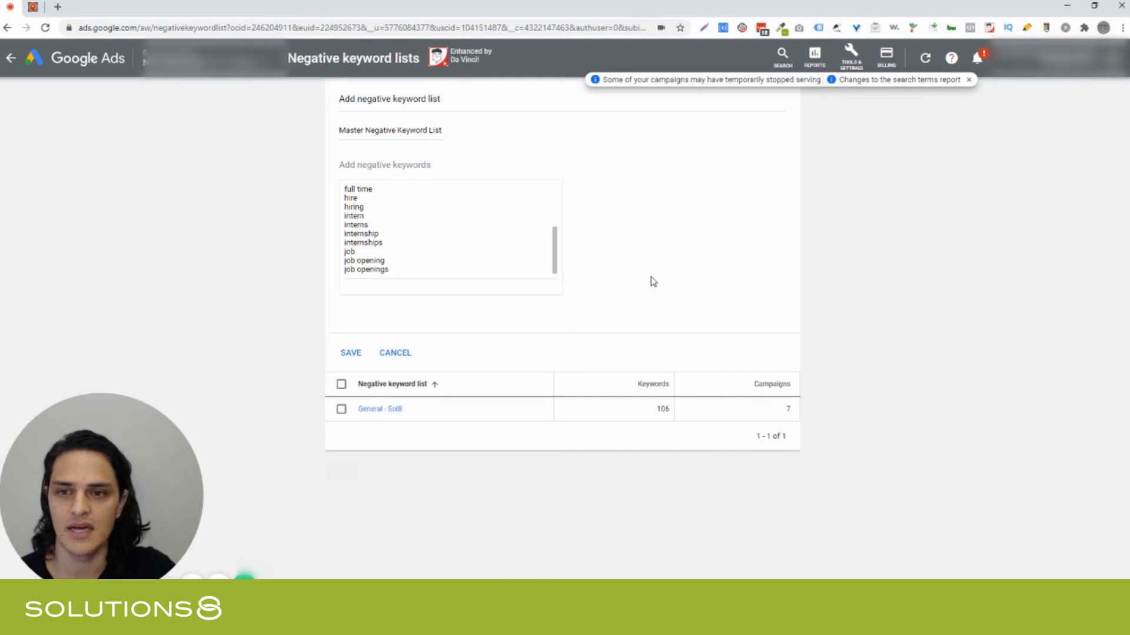
pyautogui.click(969, 80)
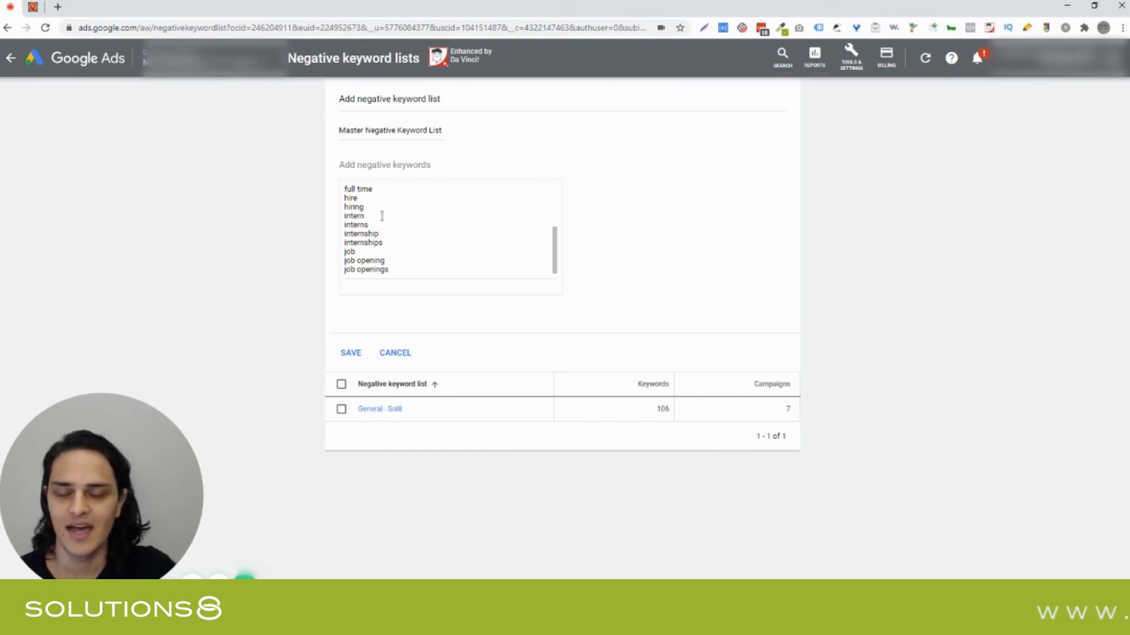
pyautogui.click(350, 360)
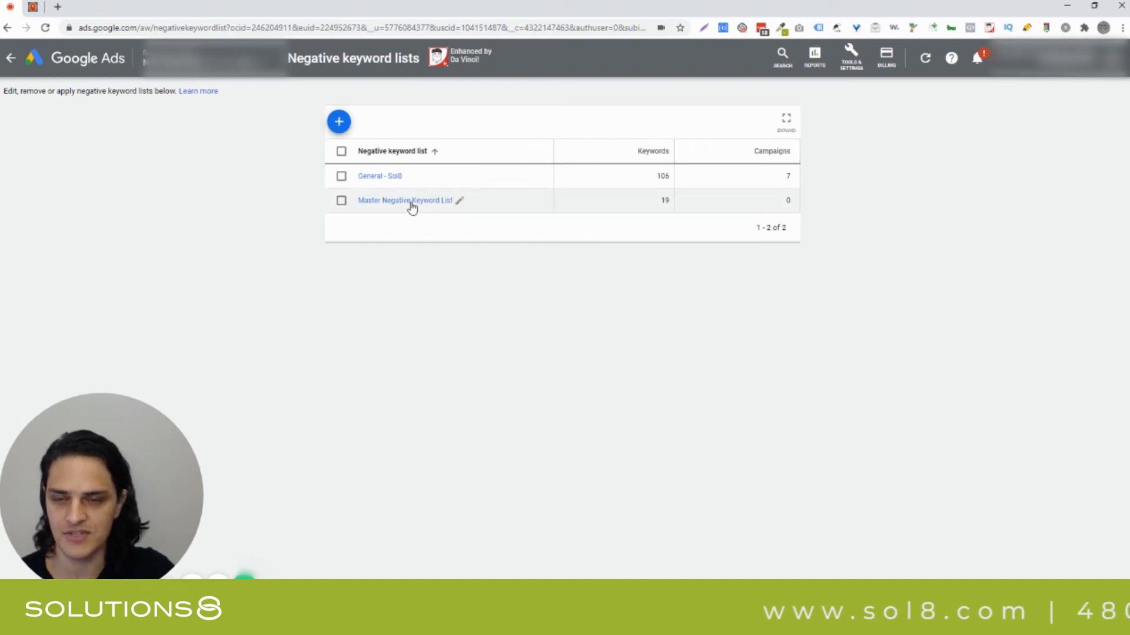
# - Remove the Master Negative Keyword List from the shared negative keyword lists
pyautogui.moveTo(28, 464); pyautogui.dragTo(955, 477)
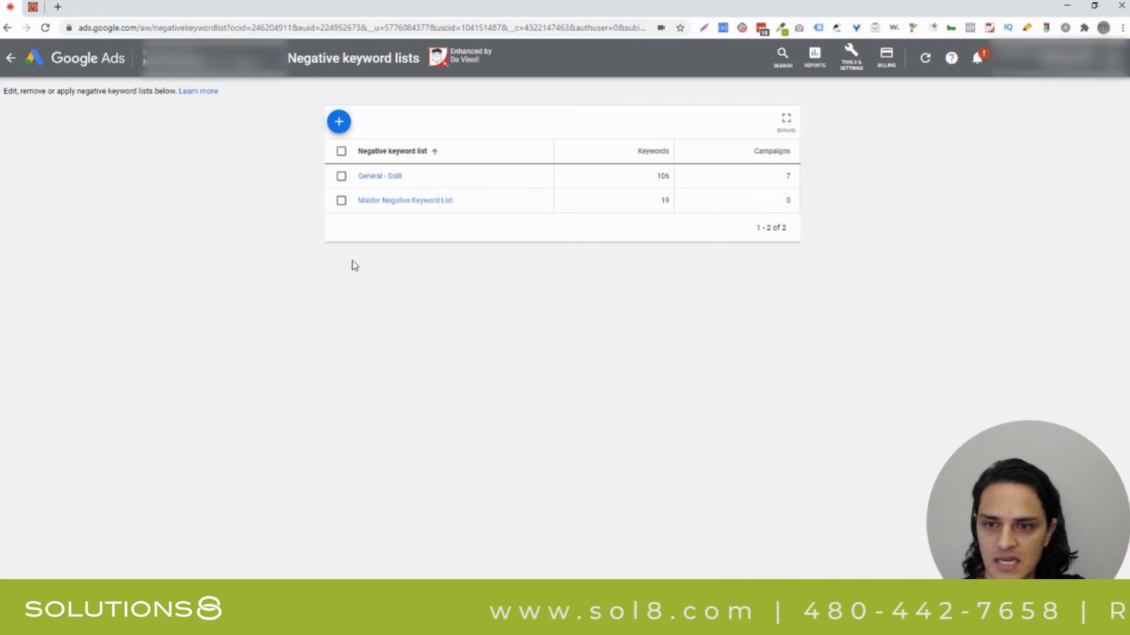
pyautogui.click(341, 200)
pyautogui.click(406, 121)
pyautogui.click(412, 151)
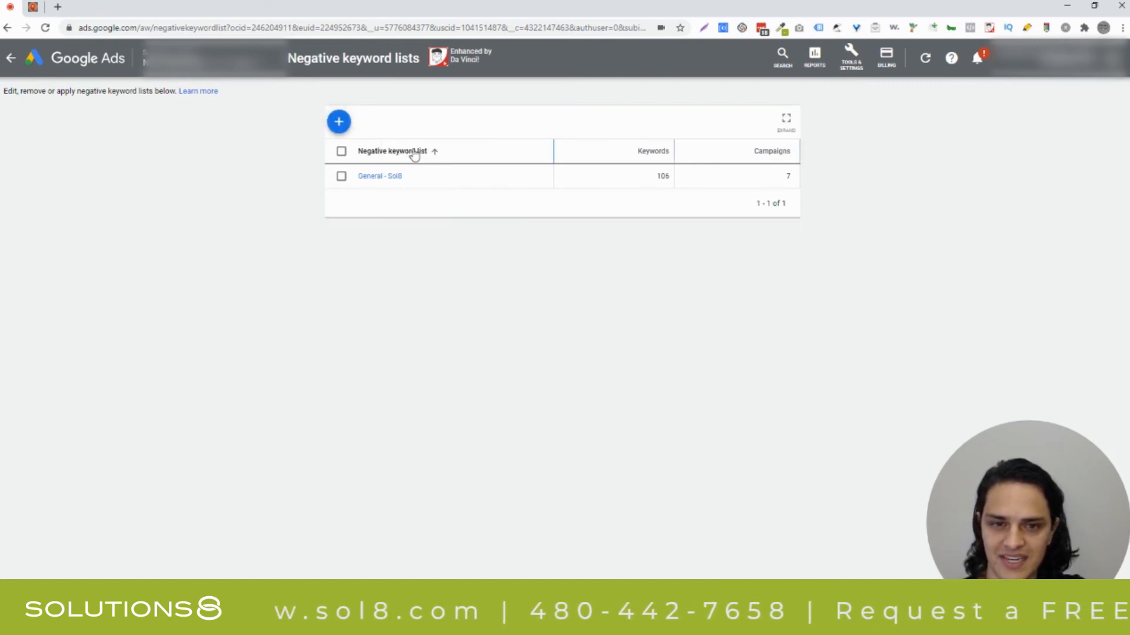
# - Leave the shared lists, open the General - Sol 8 campaign and show its ad groups
pyautogui.click(11, 59)
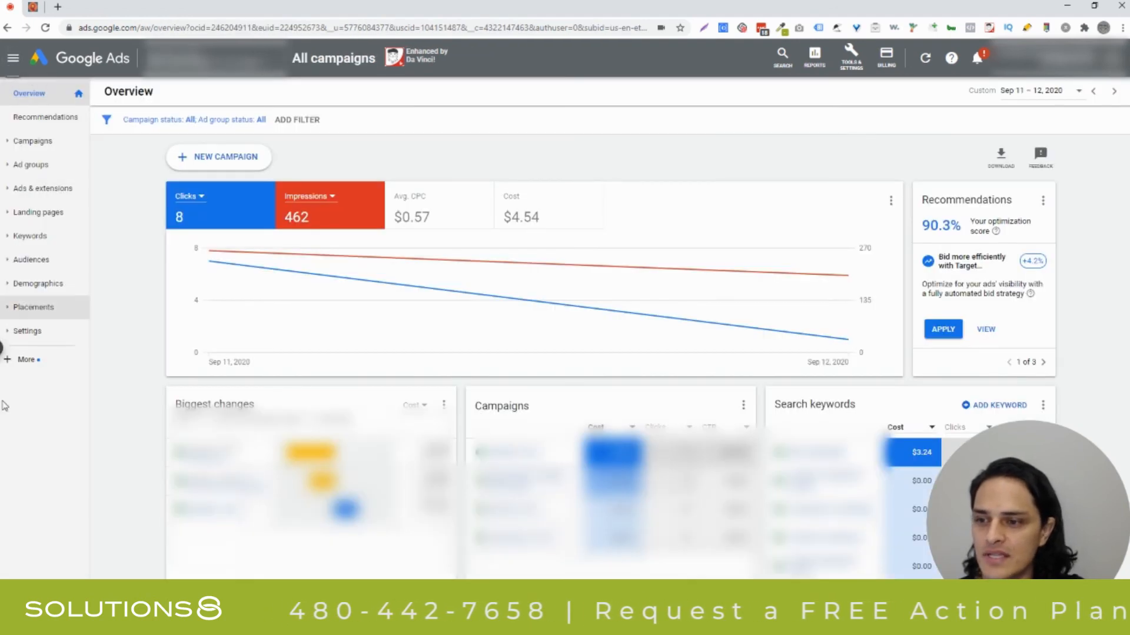
pyautogui.click(3, 349)
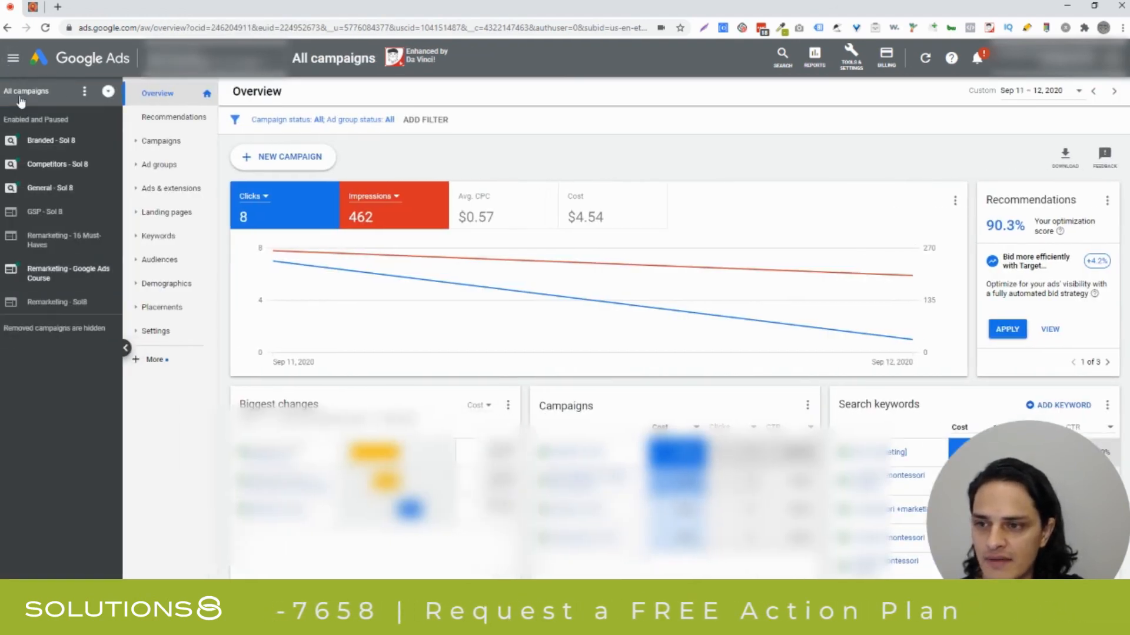
pyautogui.click(66, 188)
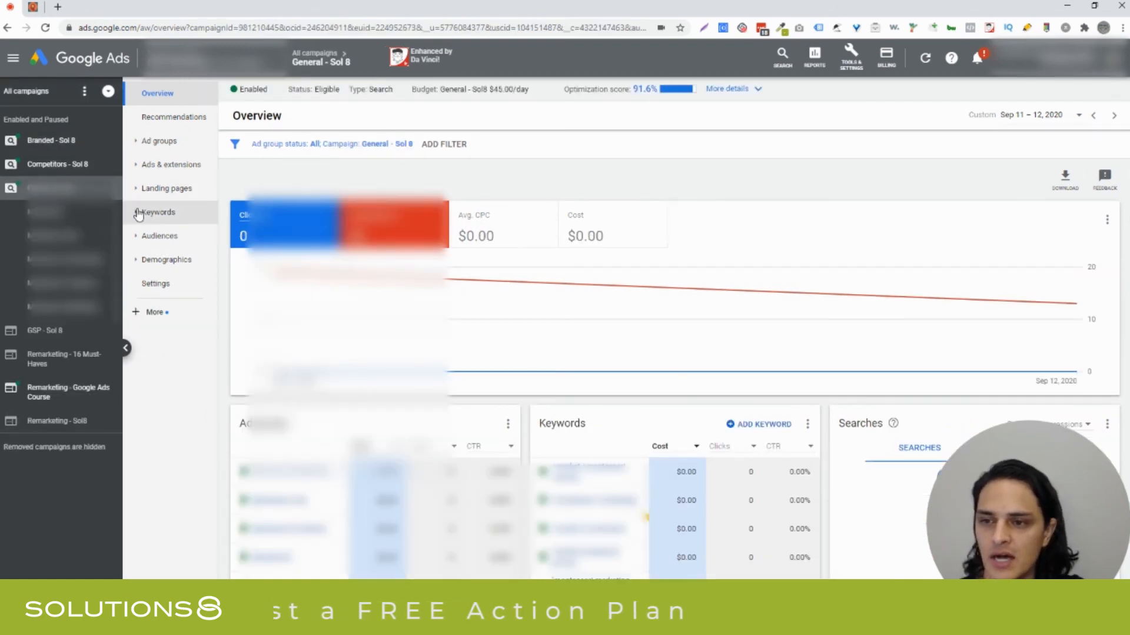
pyautogui.click(143, 142)
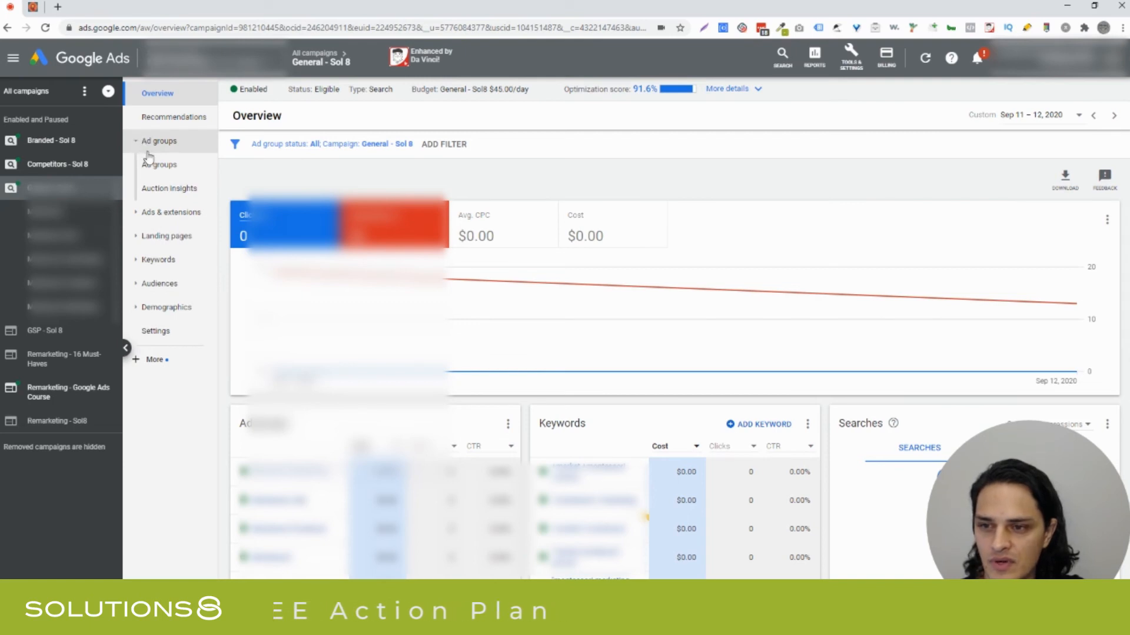
pyautogui.click(154, 165)
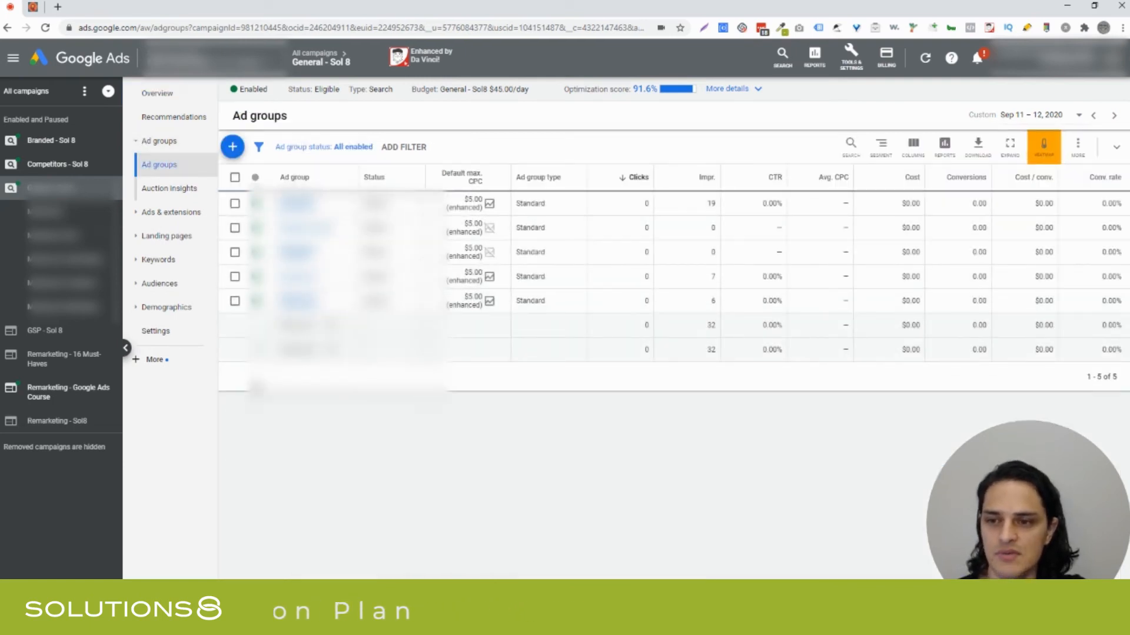
# - View the Montessori Marketing ad group's search keywords, then return to the General - Sol 8 campaign and show its negative keywords
pyautogui.click(149, 259)
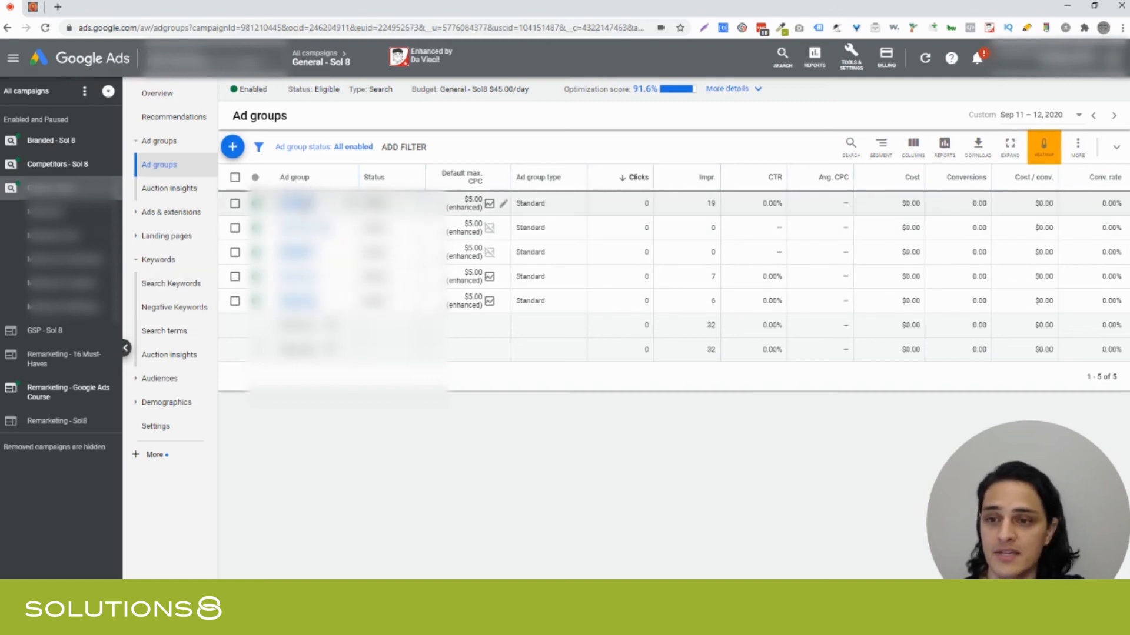
pyautogui.click(297, 203)
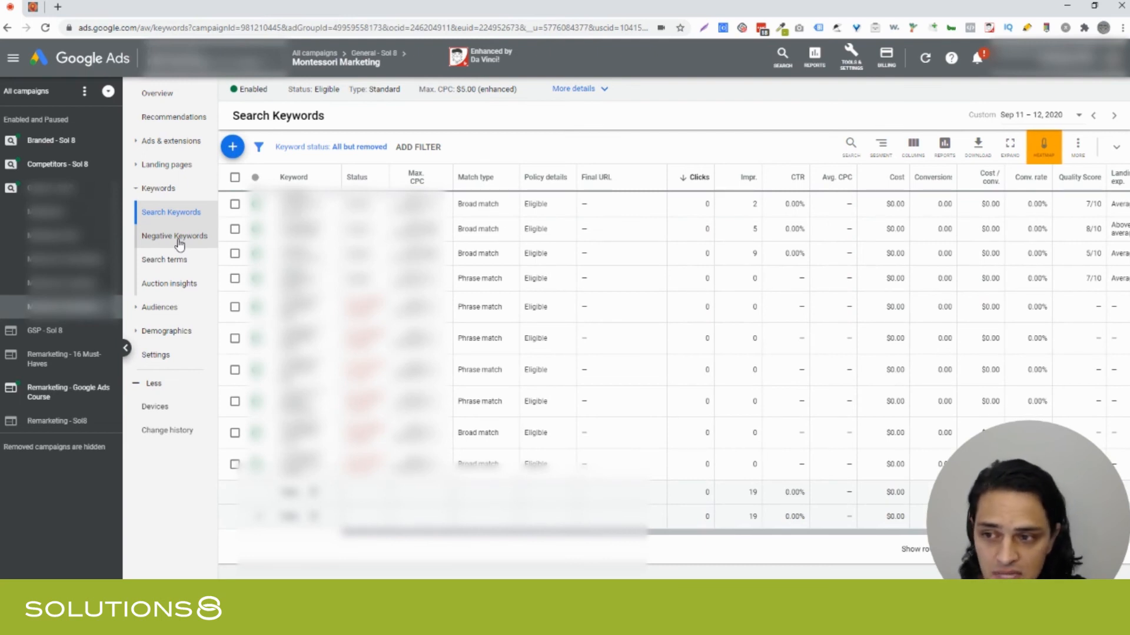
pyautogui.click(92, 189)
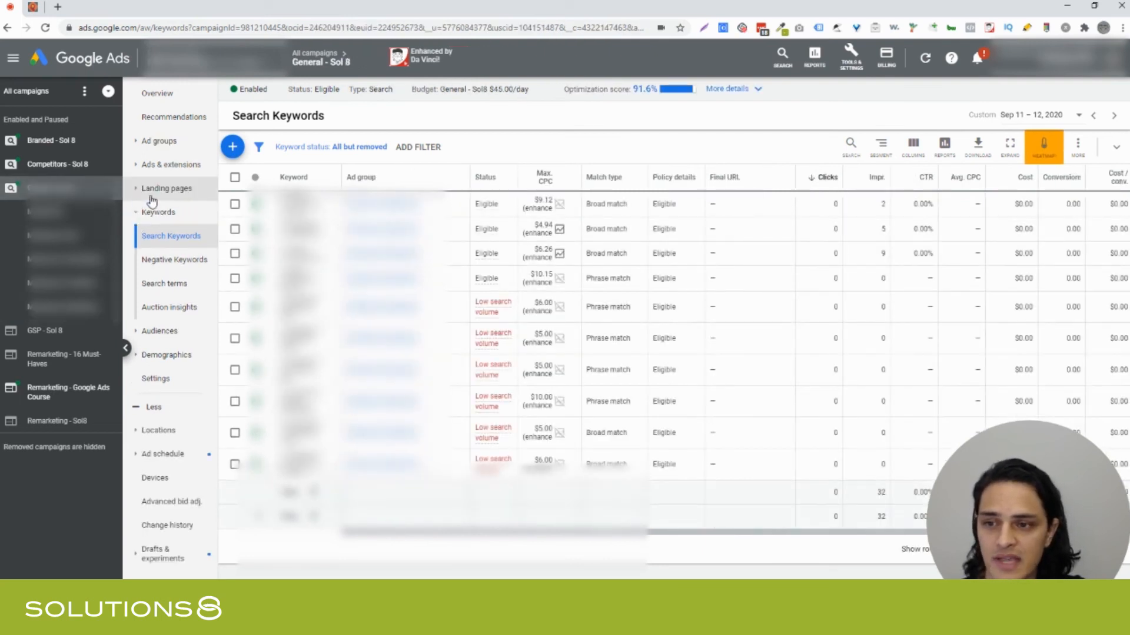
pyautogui.click(176, 262)
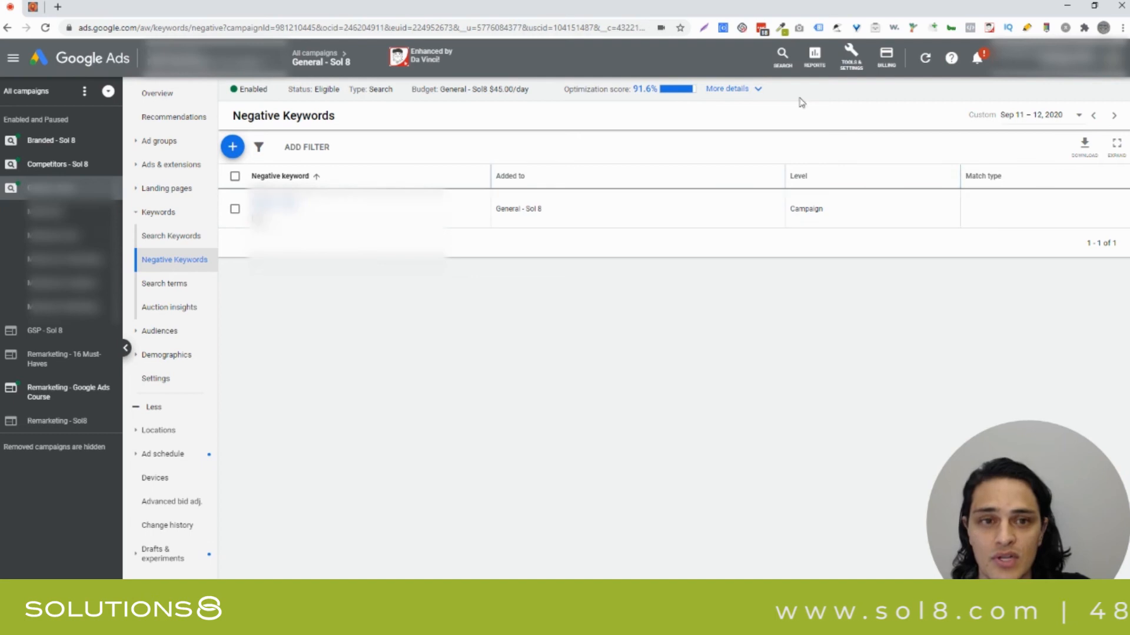
pyautogui.click(852, 58)
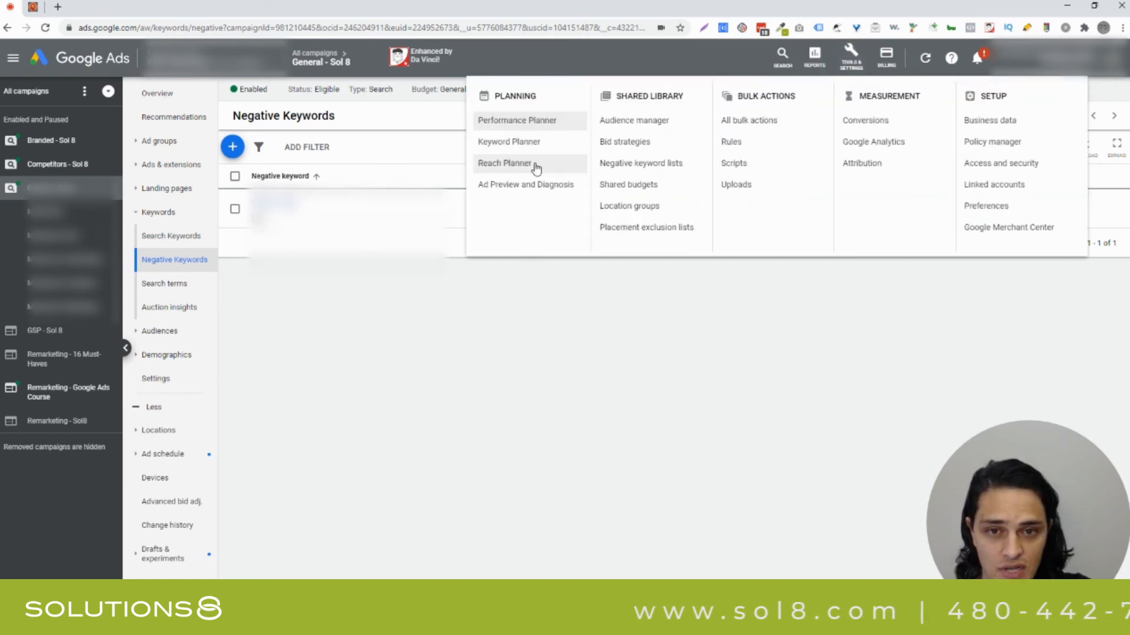
pyautogui.click(293, 243)
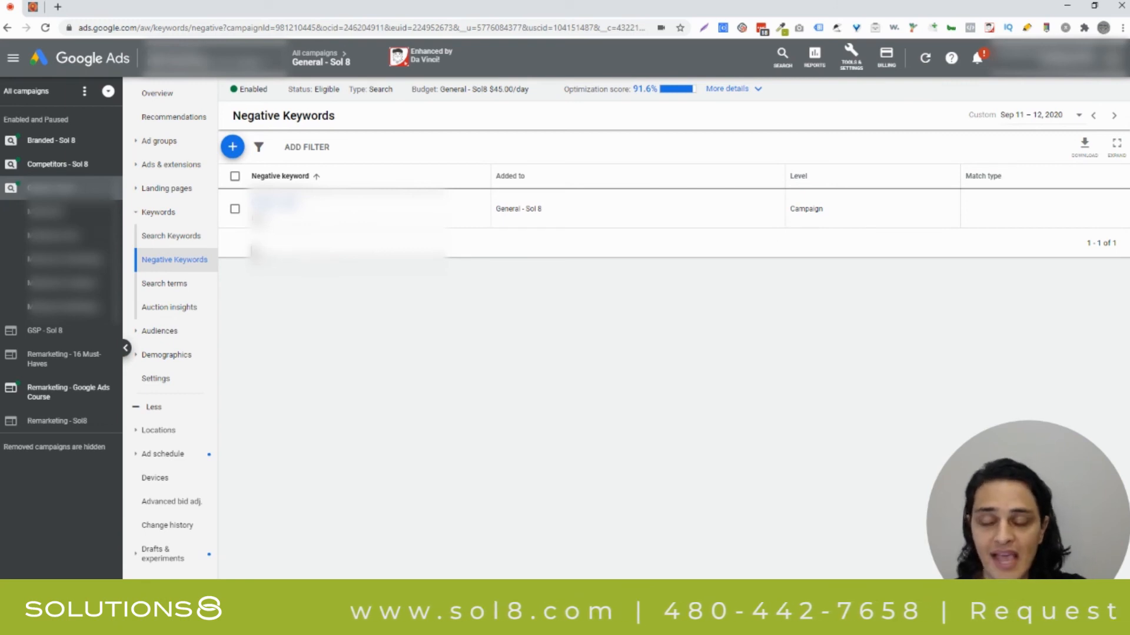
# - Show the General - Sol 8 campaign's search terms for all time and highlight the tenth search term
pyautogui.click(155, 287)
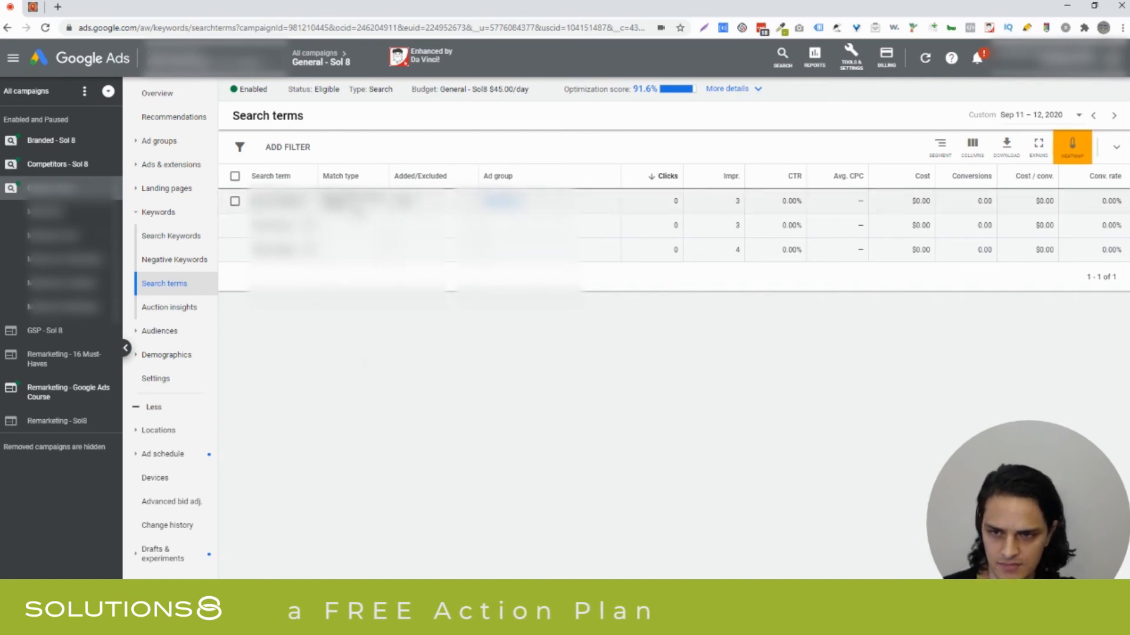
pyautogui.click(1078, 115)
pyautogui.click(871, 329)
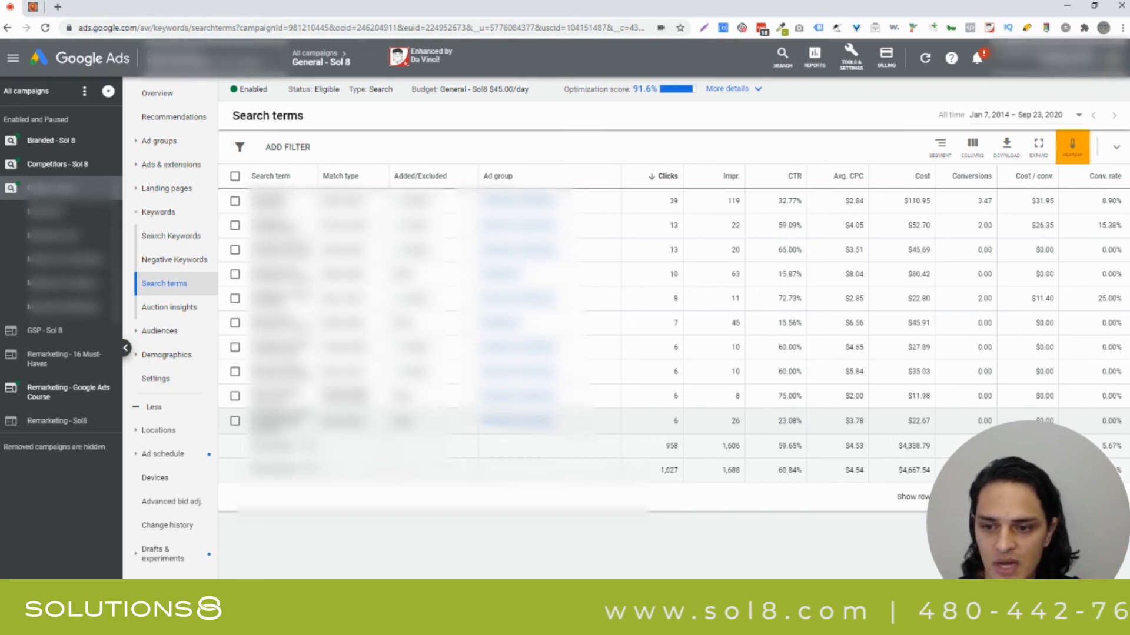
pyautogui.moveTo(292, 420); pyautogui.dragTo(259, 422)
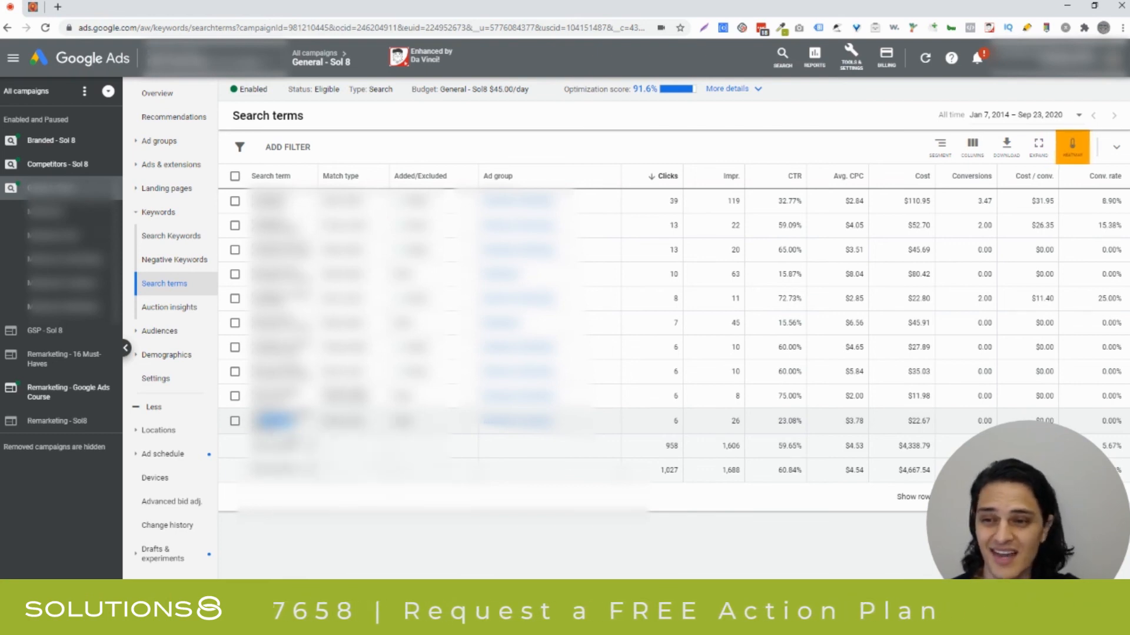
# - Open the General - Sol8 list from the campaign's negative keywords and examine its keywords, match types and the campaigns using it
pyautogui.click(165, 264)
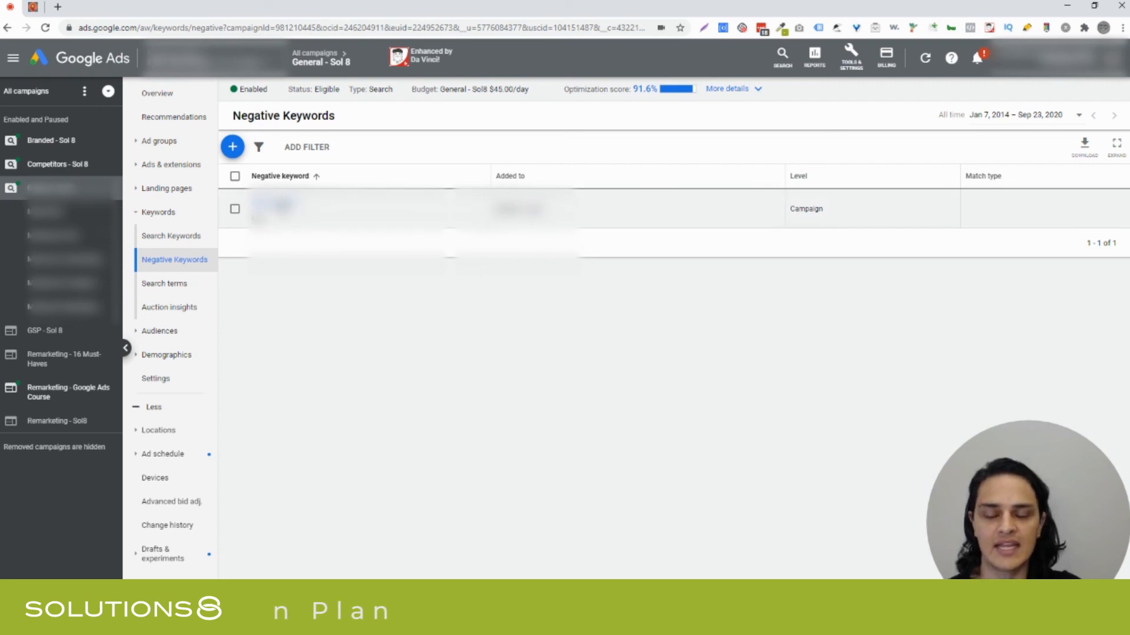
pyautogui.click(271, 204)
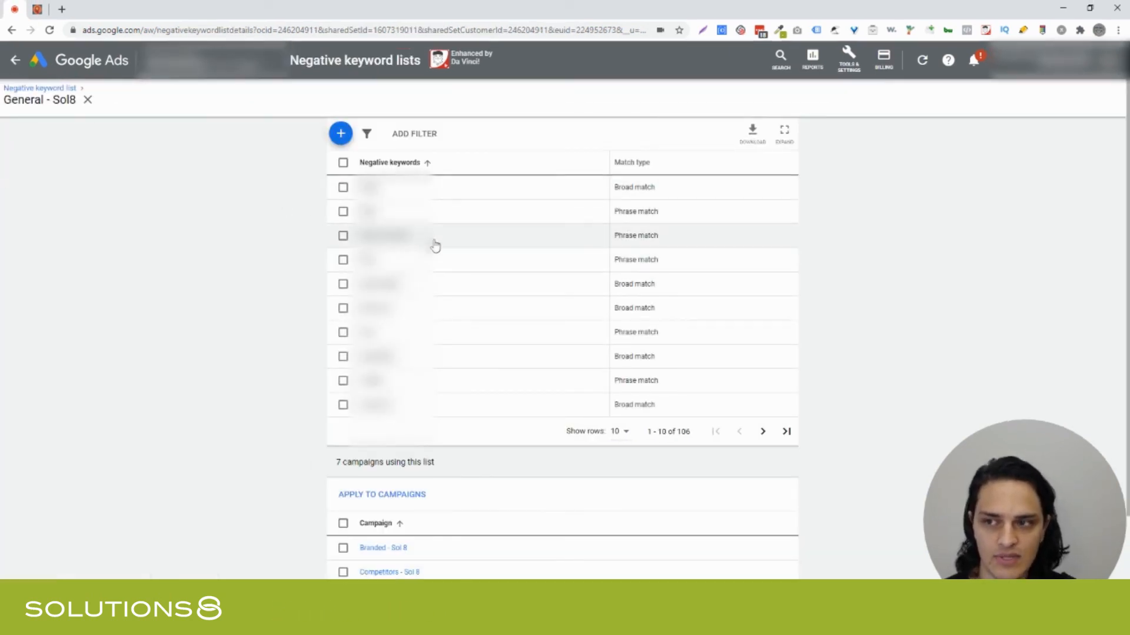
pyautogui.scroll(-3, 434, 244)
pyautogui.scroll(3, 435, 245)
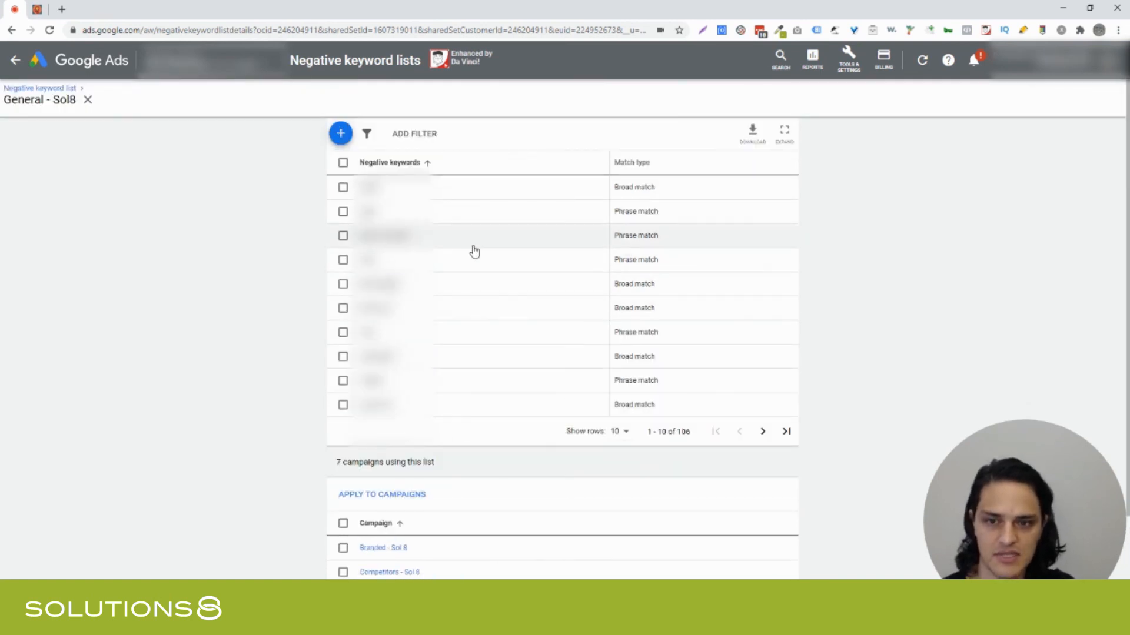
pyautogui.scroll(-3, 459, 191)
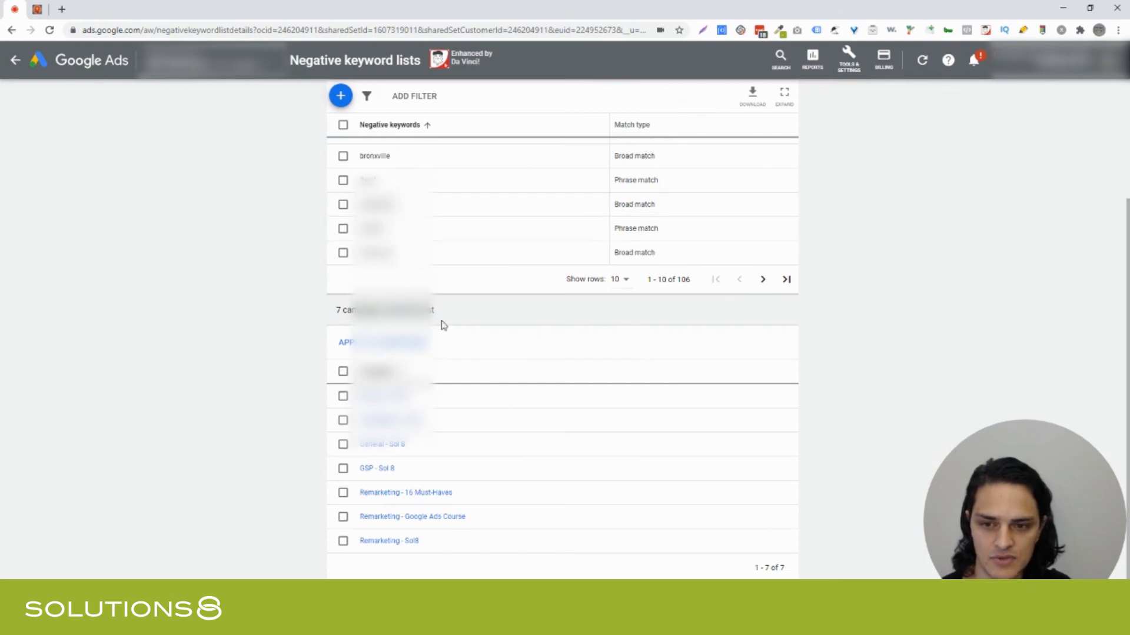
pyautogui.scroll(3, 375, 526)
pyautogui.scroll(-3, 376, 525)
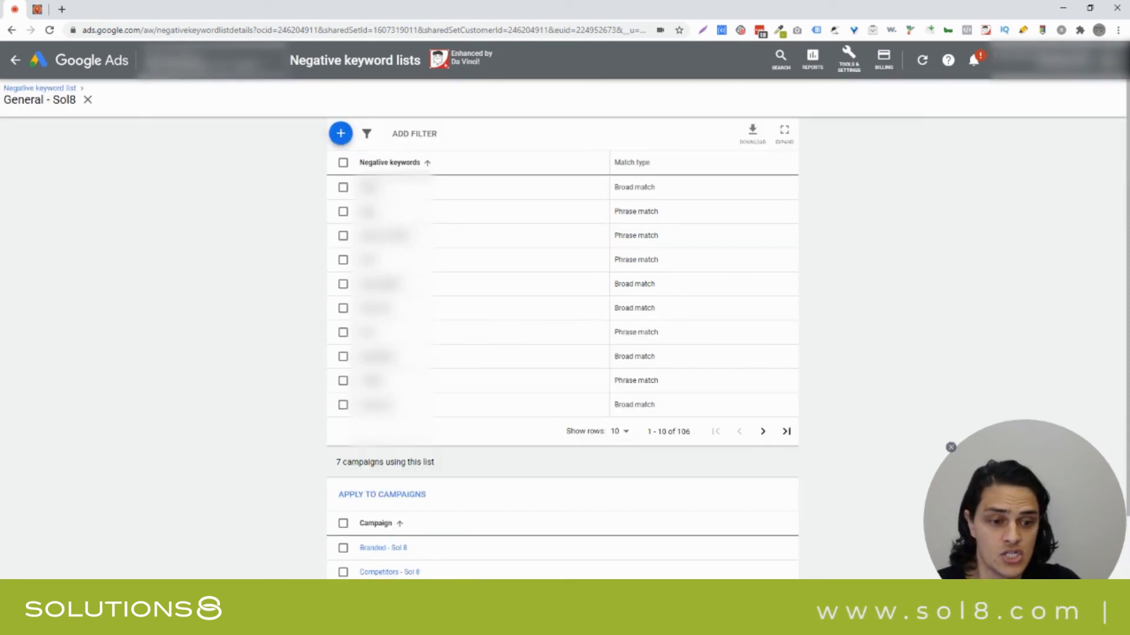
pyautogui.click(1036, 608)
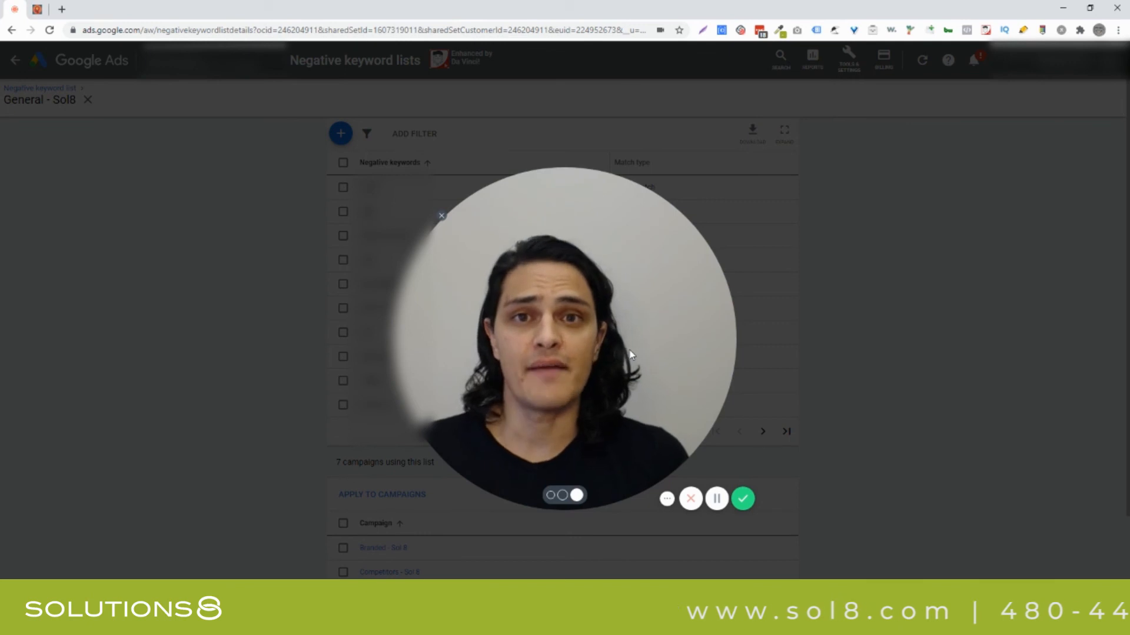